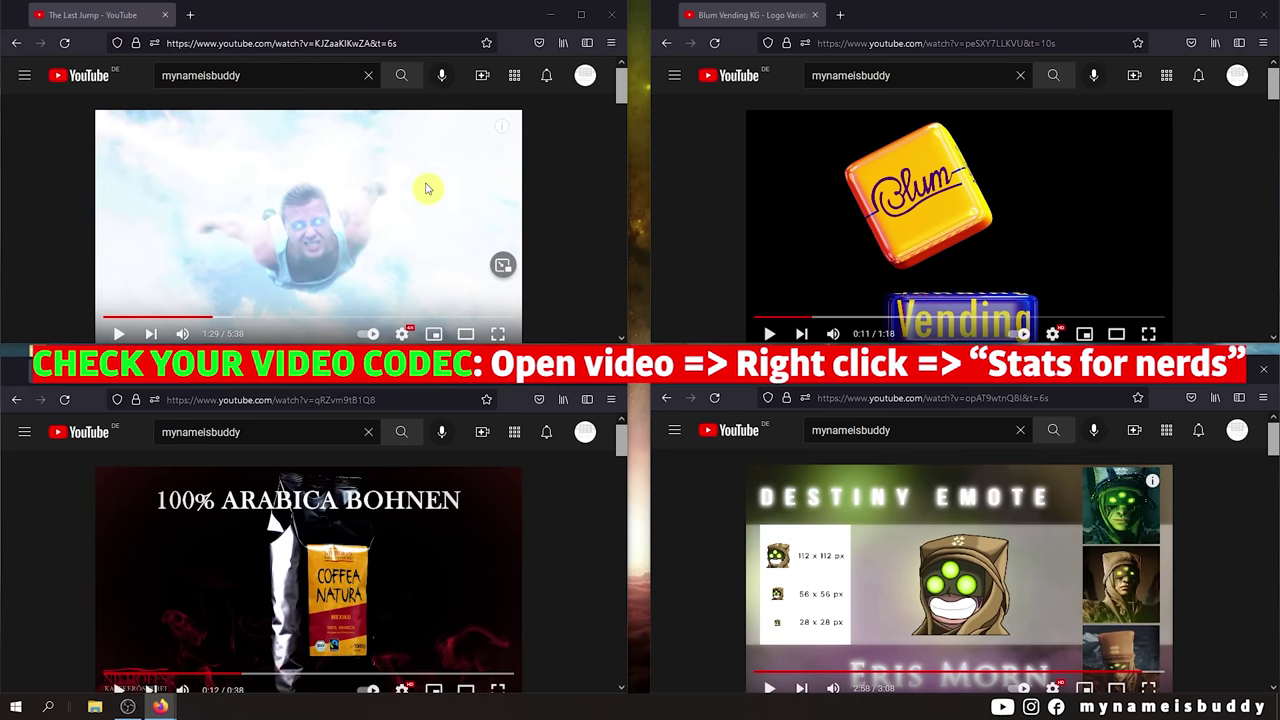
Step: Show Stats for nerds on the YouTube videos, then open the project The Last Jump - ohne Schild
right_click(142, 146)
click(185, 324)
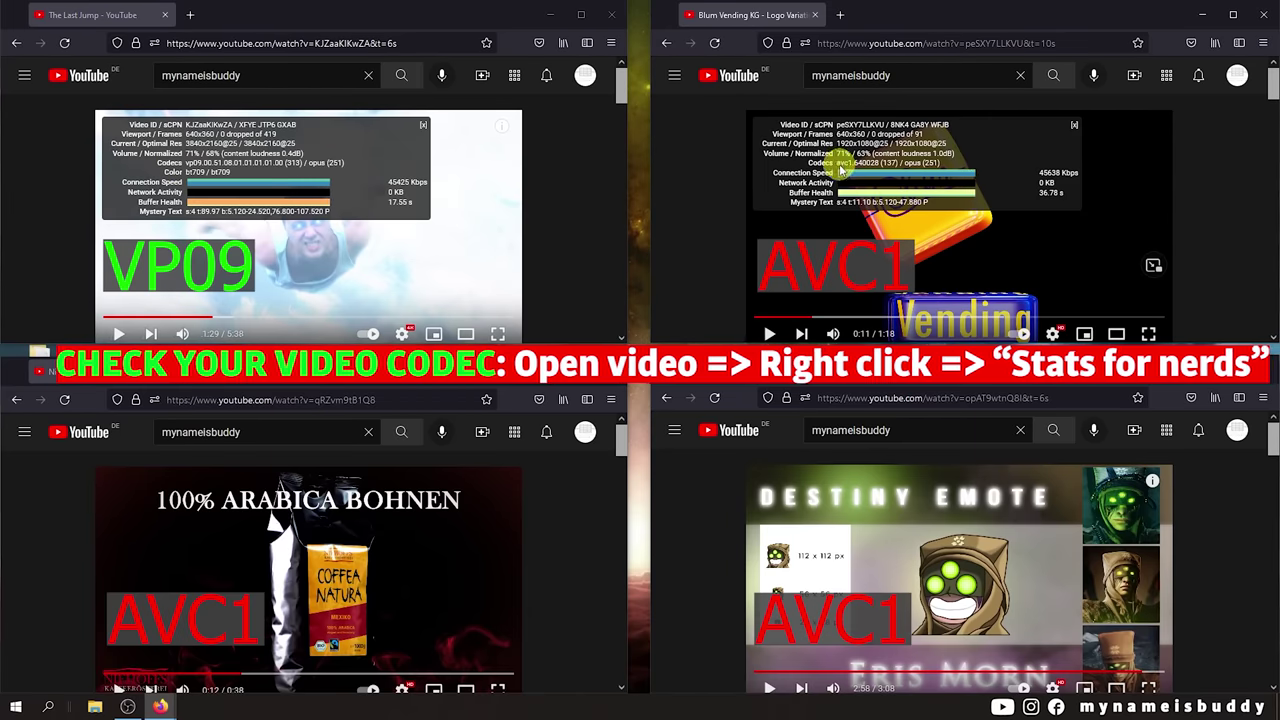
right_click(220, 650)
click(277, 674)
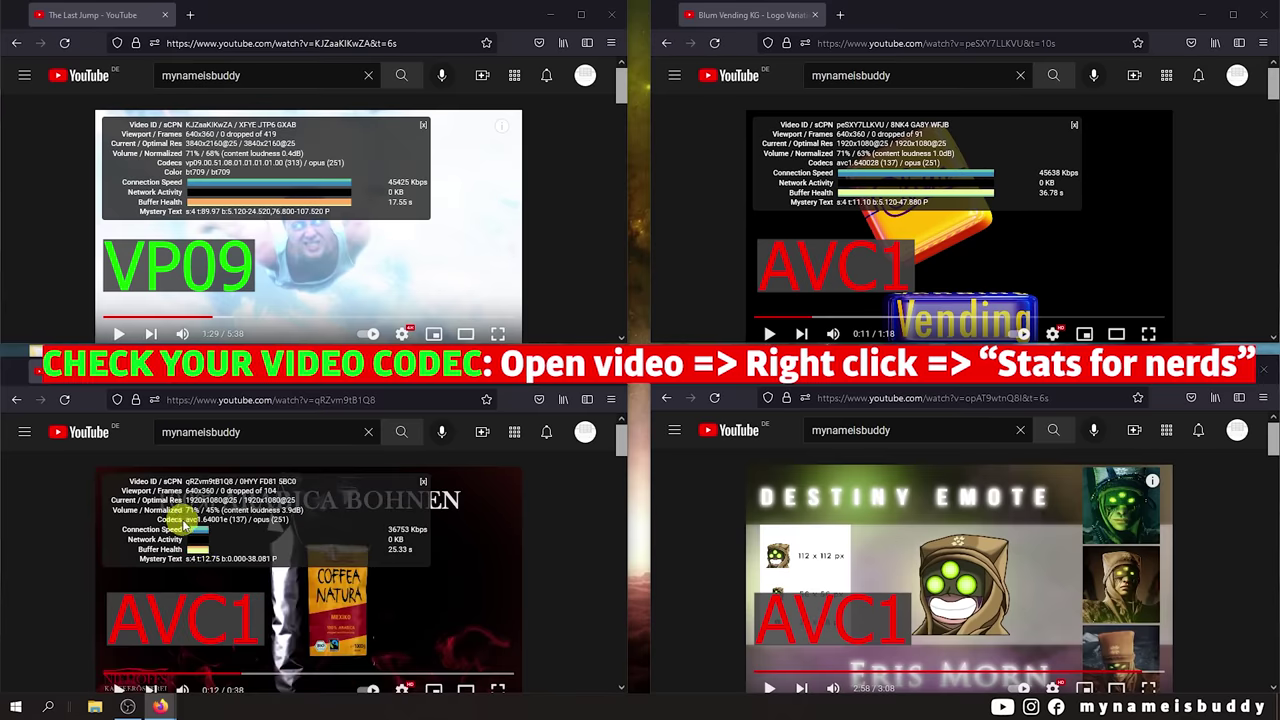
right_click(790, 496)
click(850, 673)
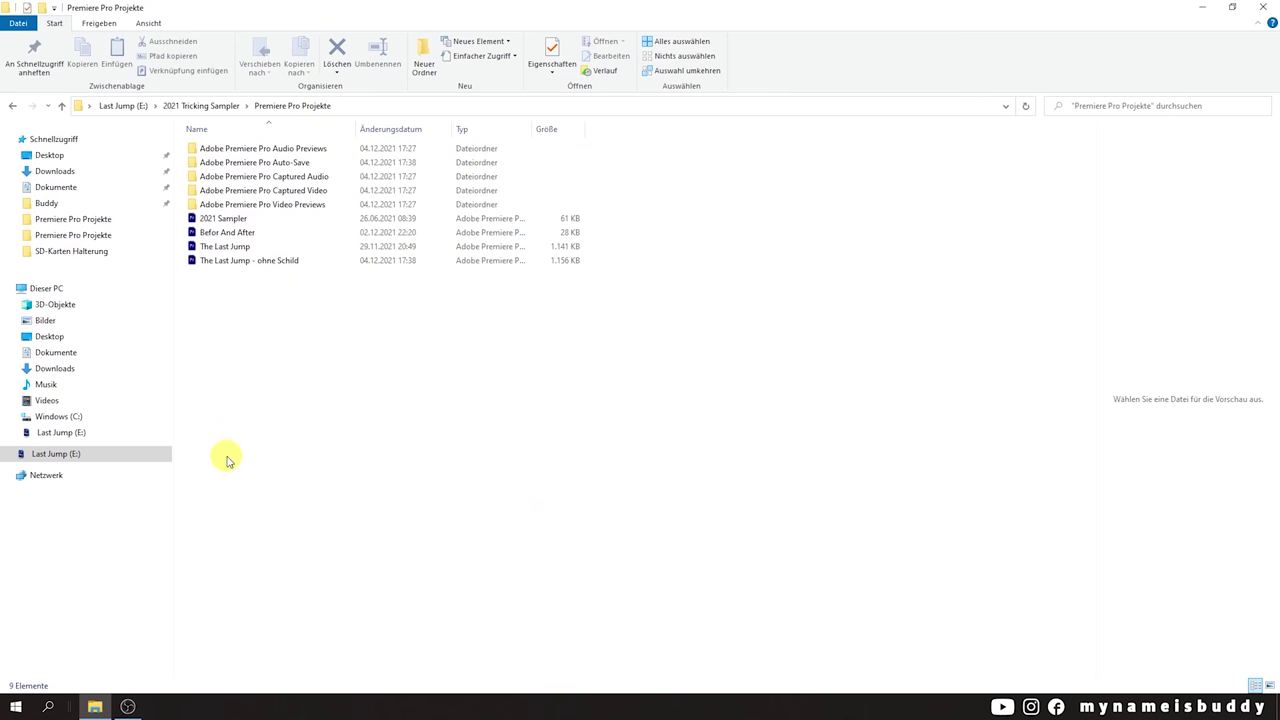
double_click(238, 260)
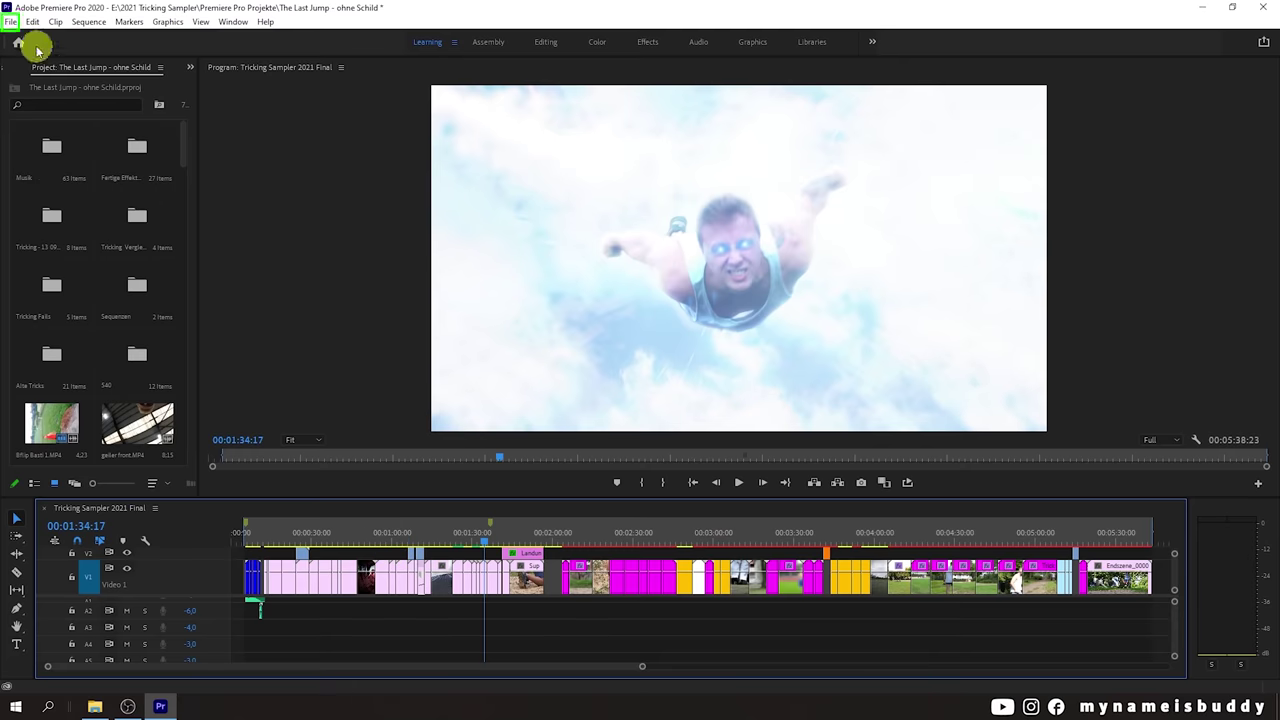
Step: Open Export Media settings from the File menu and set the format to H.264
click(12, 22)
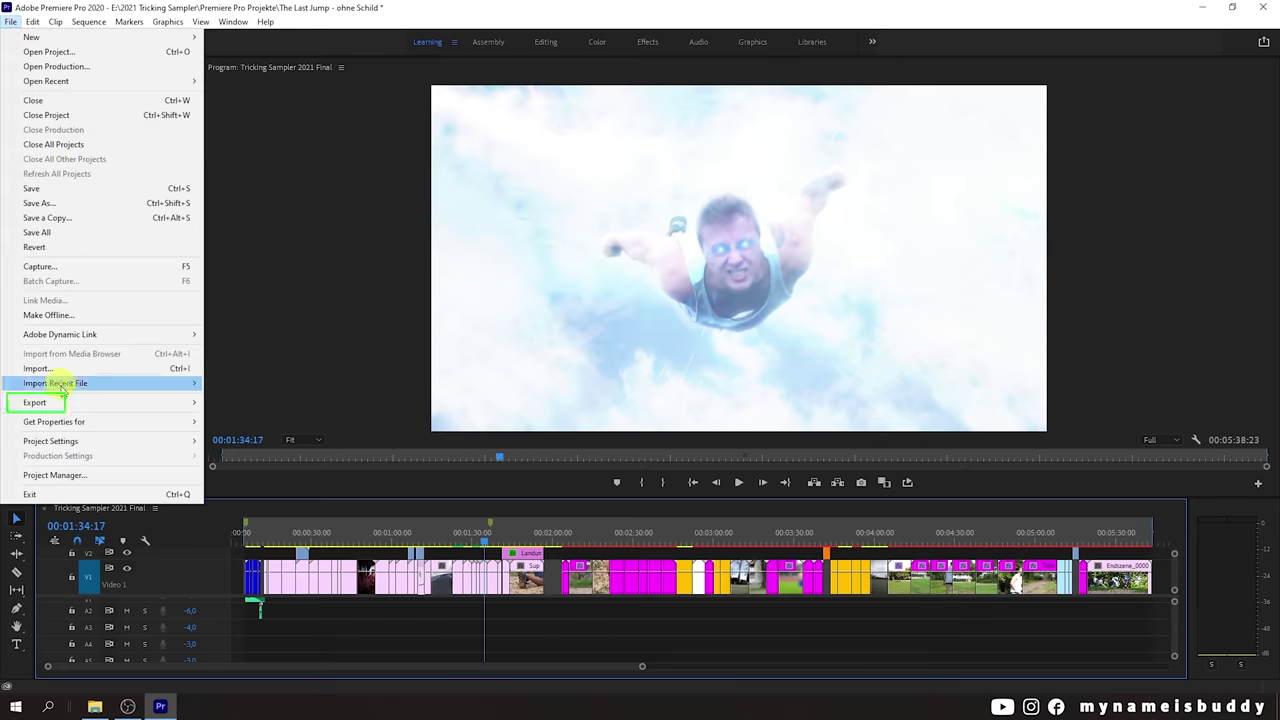
mouse_move(35, 402)
click(266, 404)
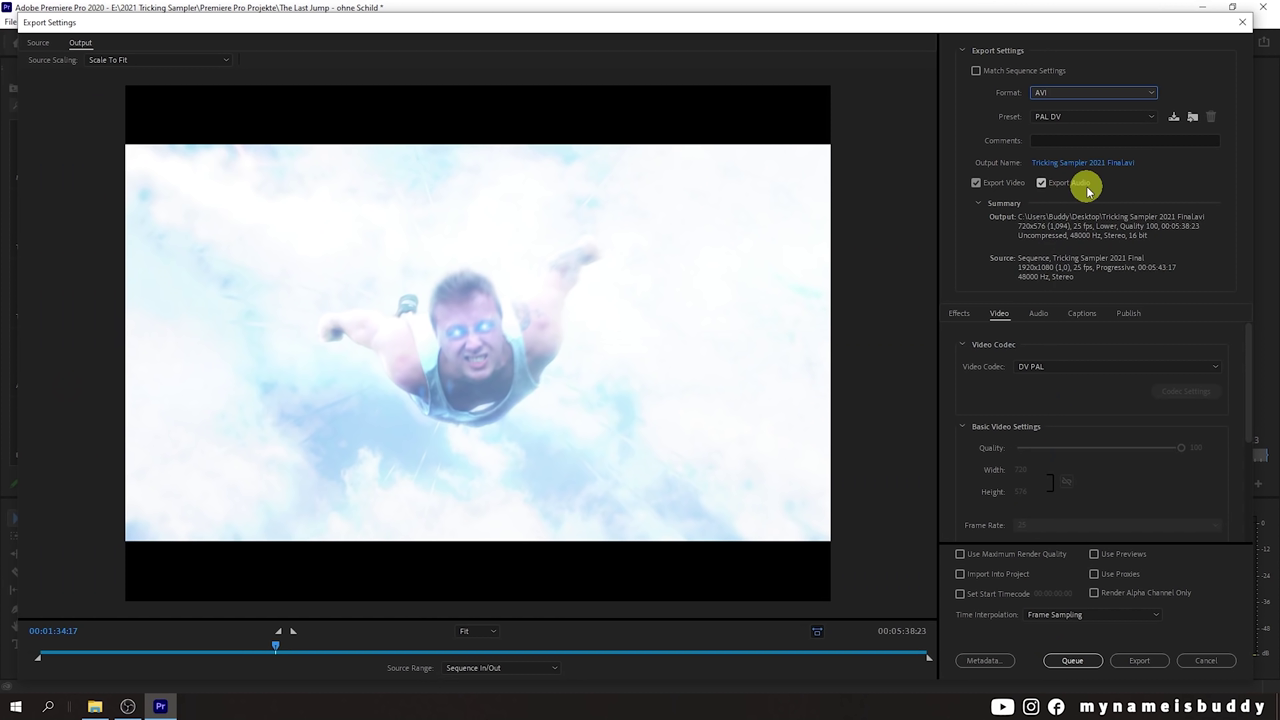
click(1149, 93)
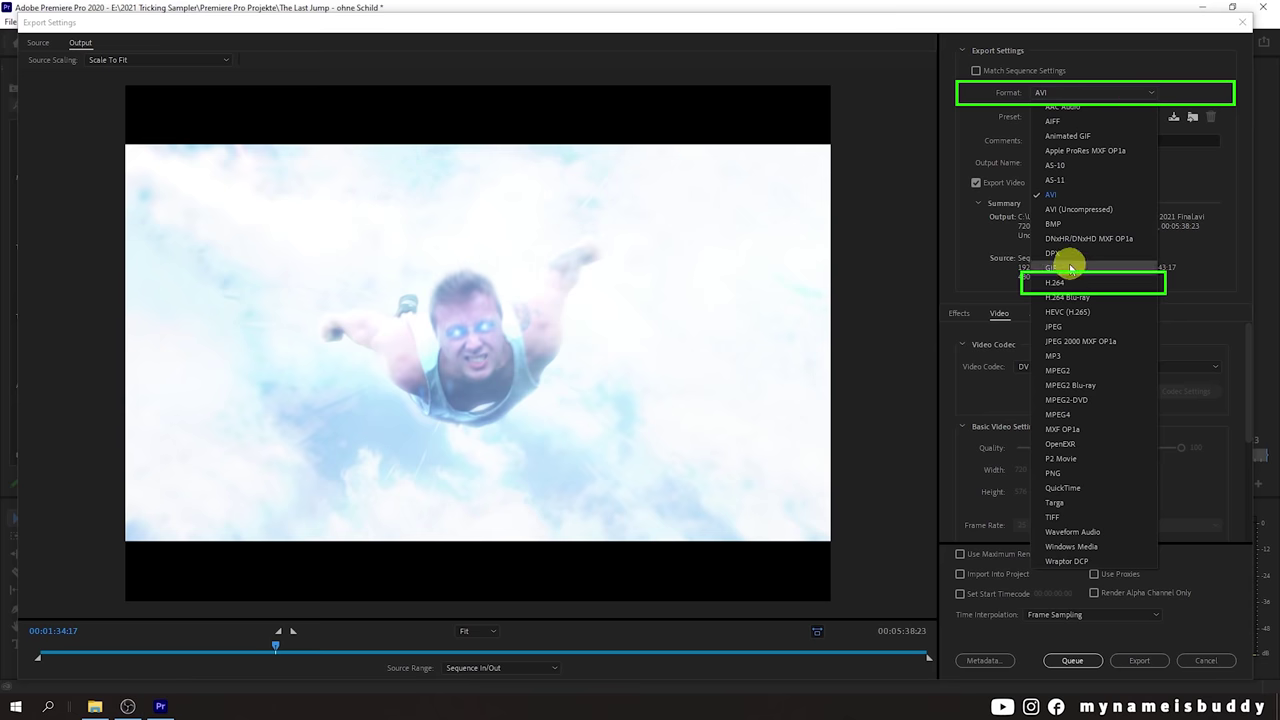
click(1067, 282)
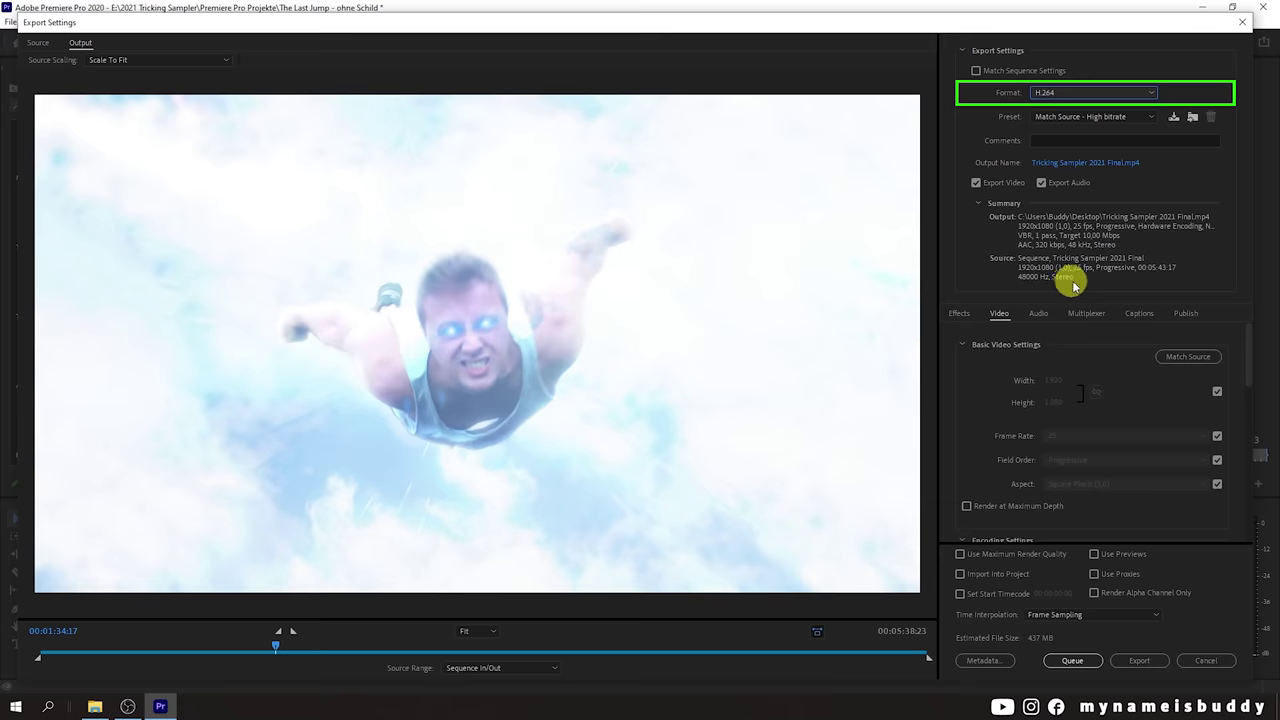
Step: Unlink frame size, frame rate, field order and aspect from the source, and set Level to Unrestricted
click(1217, 391)
click(1217, 436)
click(1217, 460)
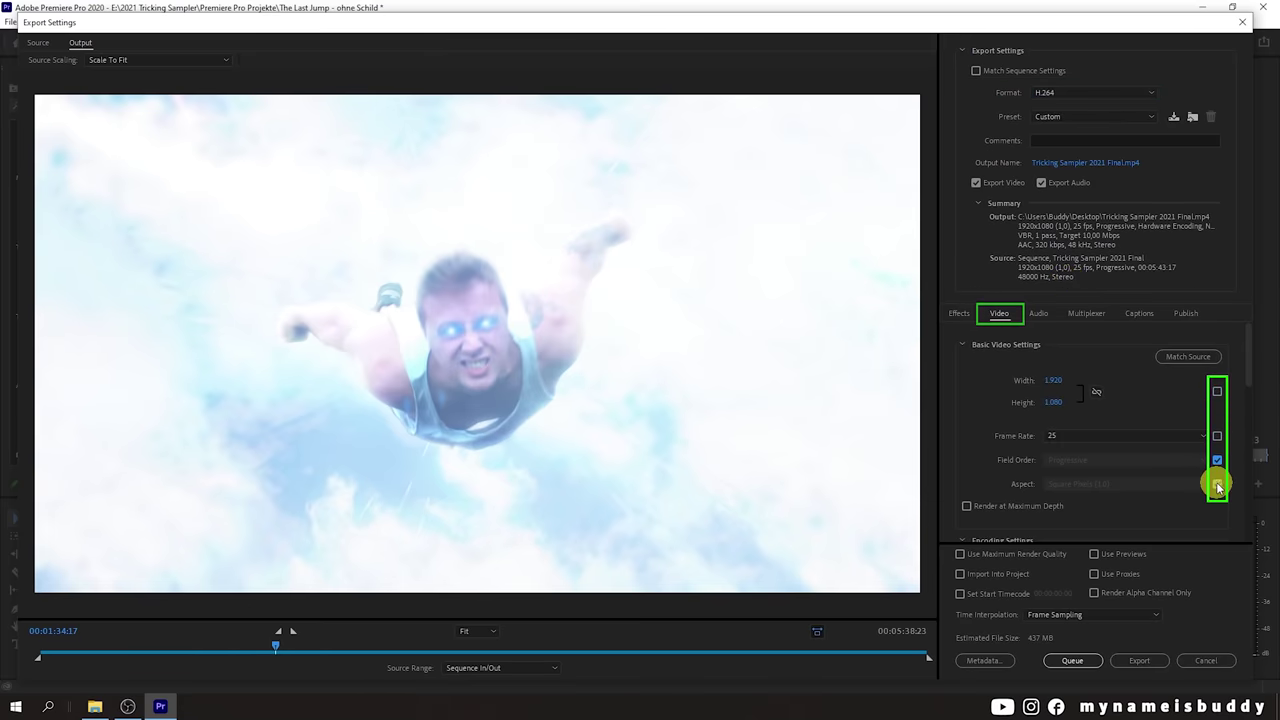
click(1217, 485)
drag(1245, 343, 1245, 423)
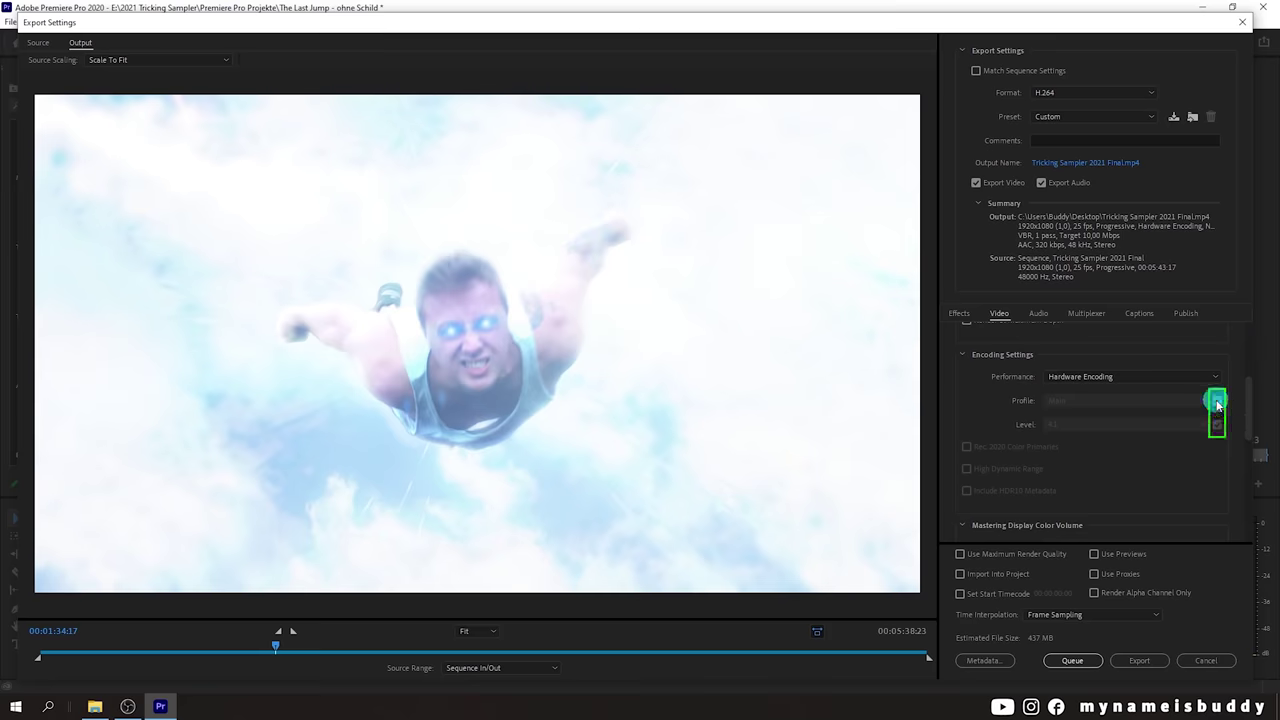
mouse_move(1249, 403)
mouse_down()
mouse_move(1241, 508)
mouse_move(1237, 392)
mouse_up()
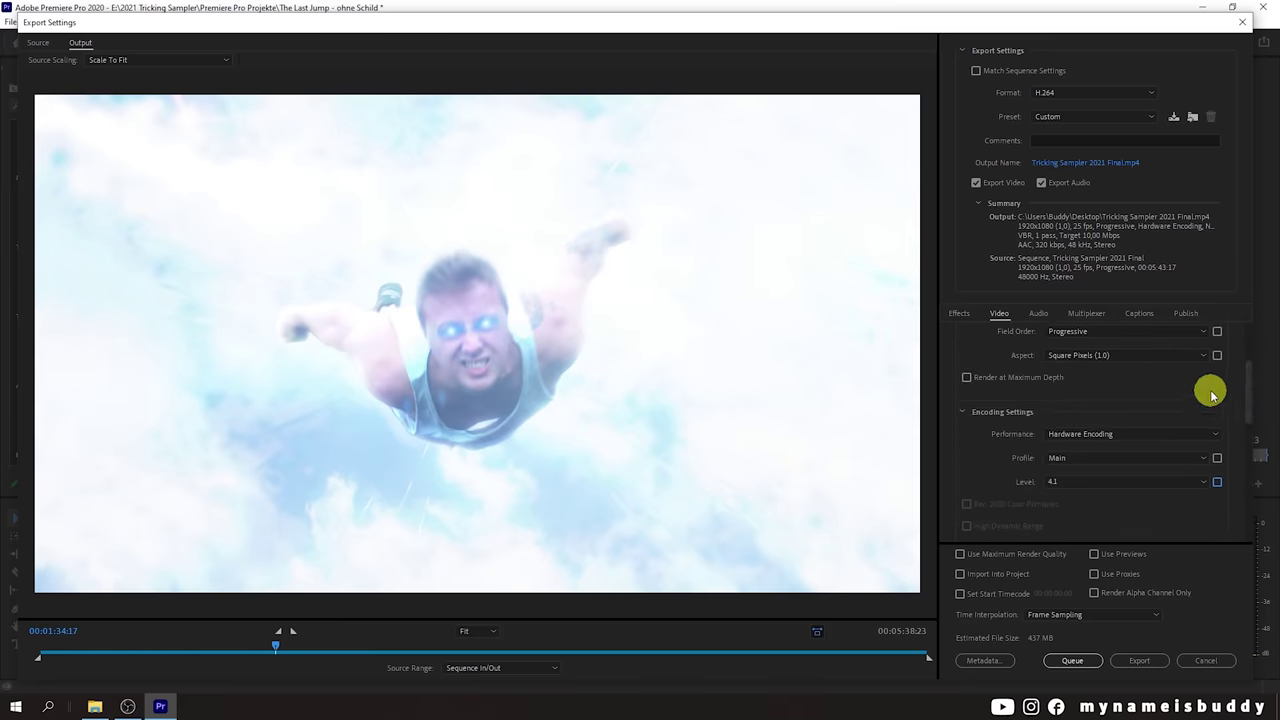
click(1204, 484)
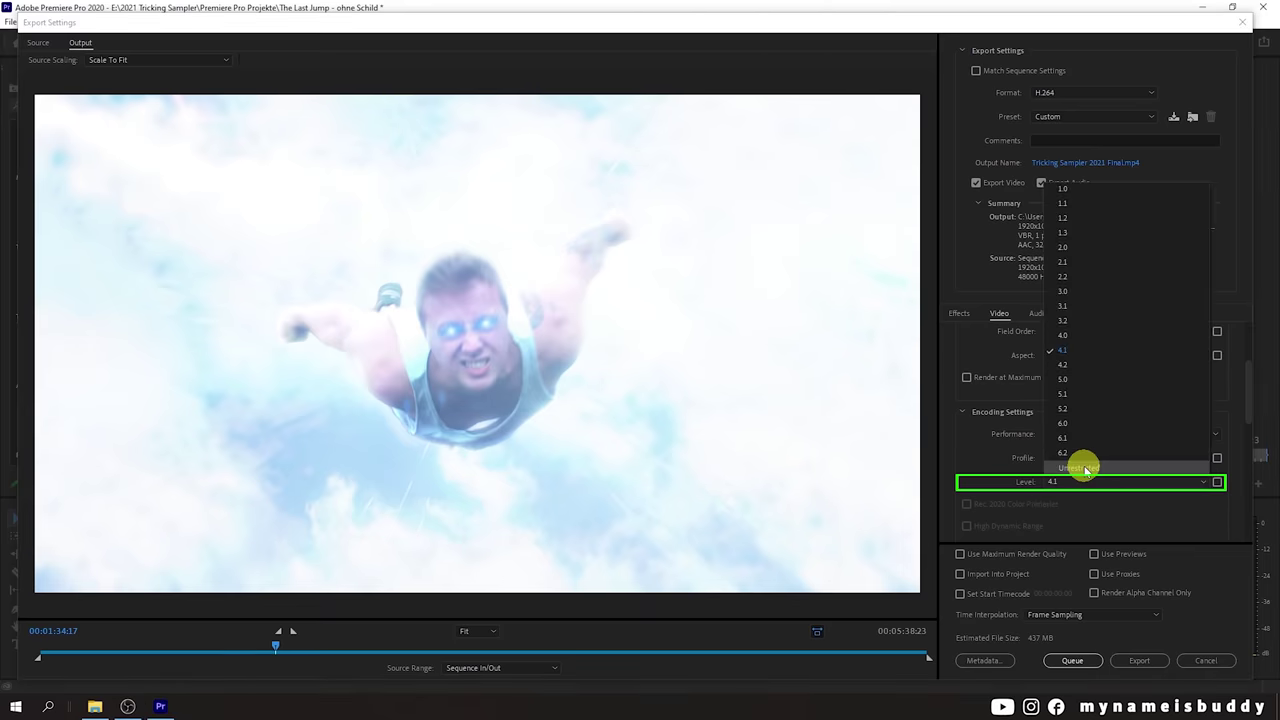
key(Escape)
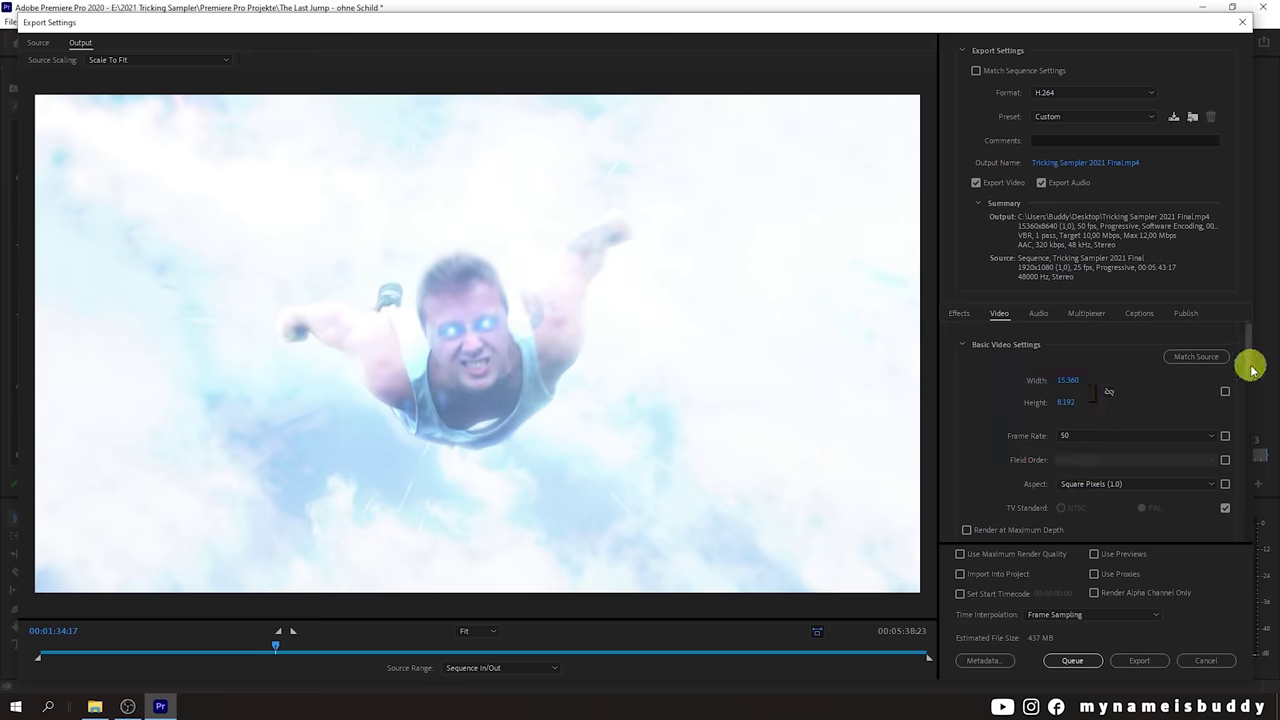
scroll(1250, 365, down, 2)
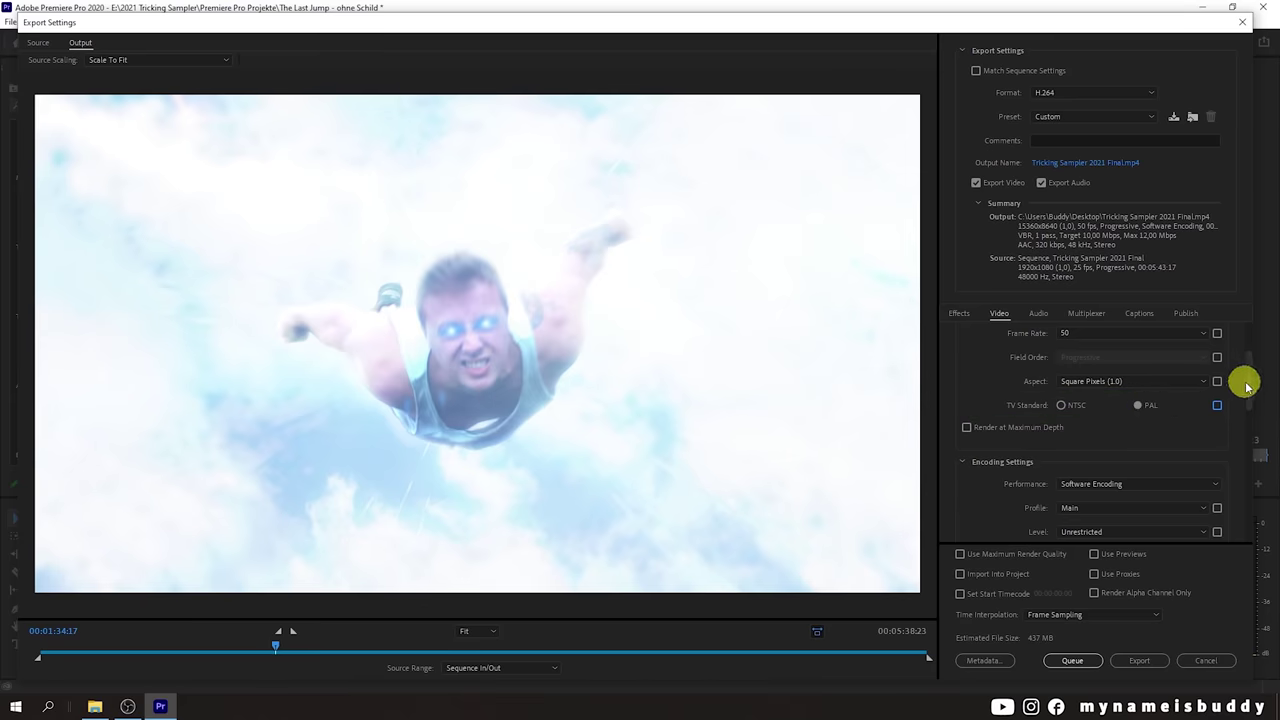
Step: Rename the output file to TUT_The_Last_Jump_Dec_2021.mp4 on the Desktop
drag(1249, 383, 1249, 362)
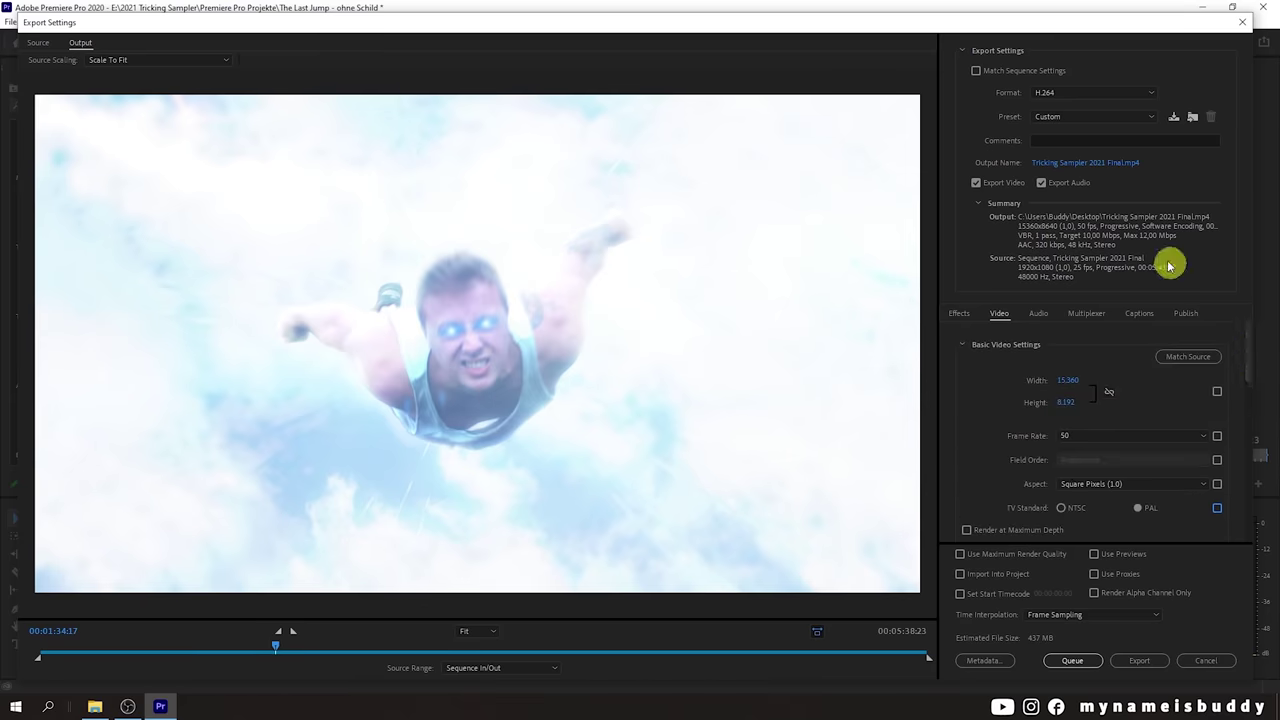
click(1068, 165)
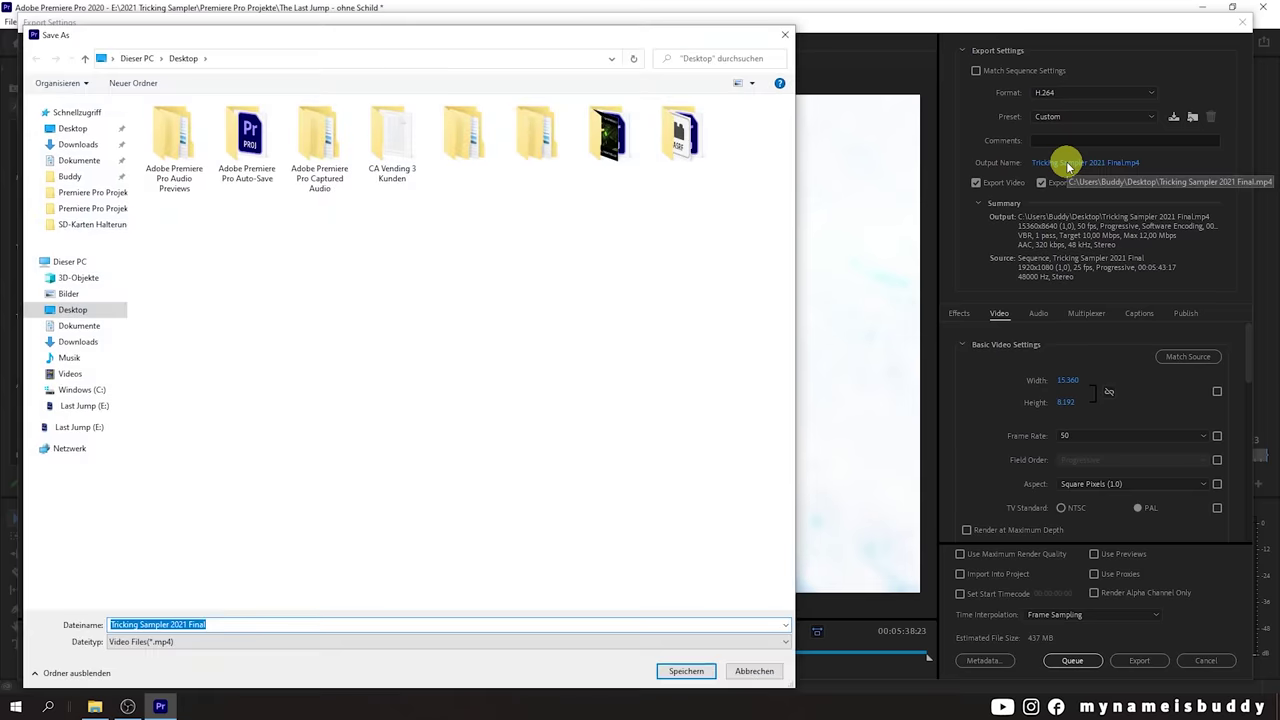
click(221, 625)
text(TUT_The_Last_Jump_Dec_)
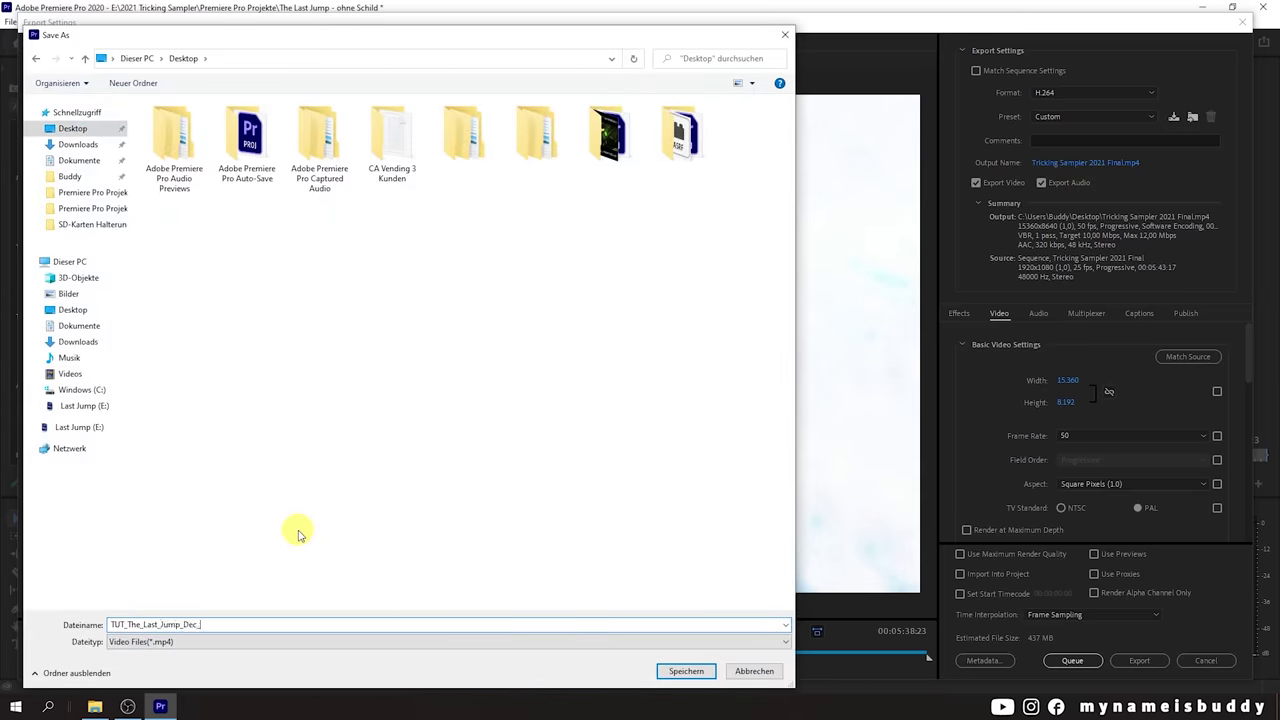
text(2021)
click(685, 672)
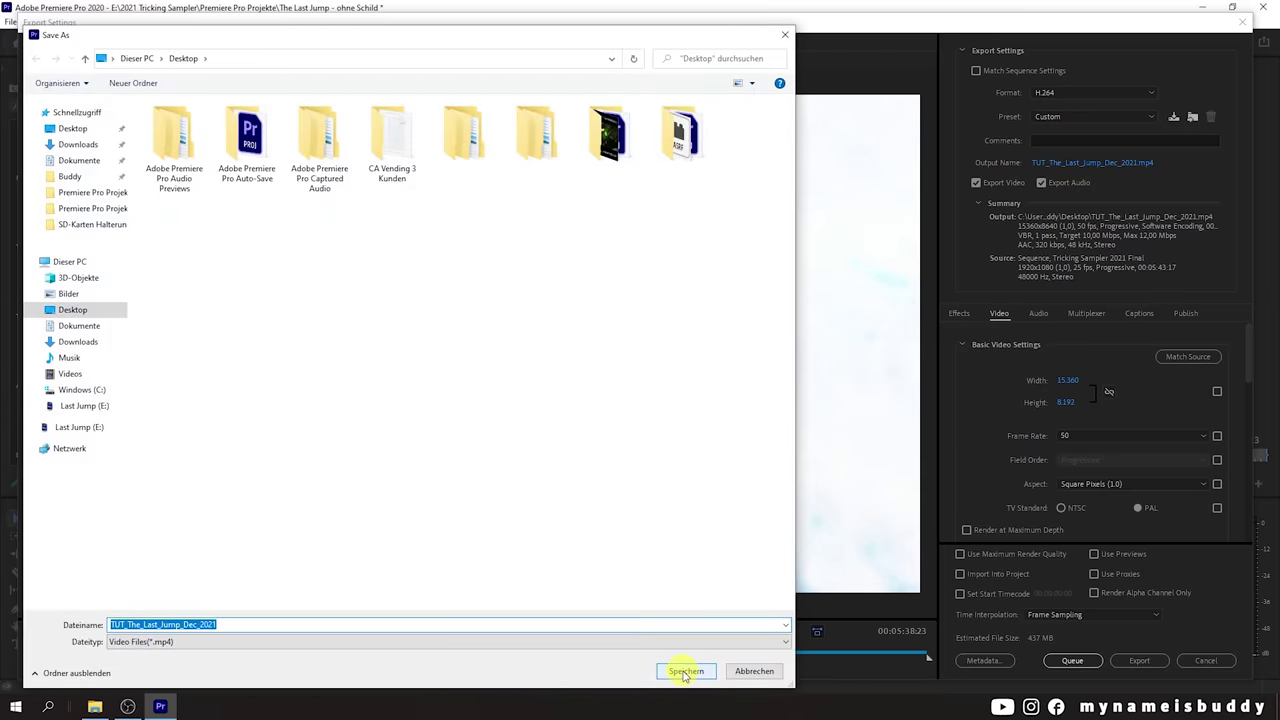
click(976, 183)
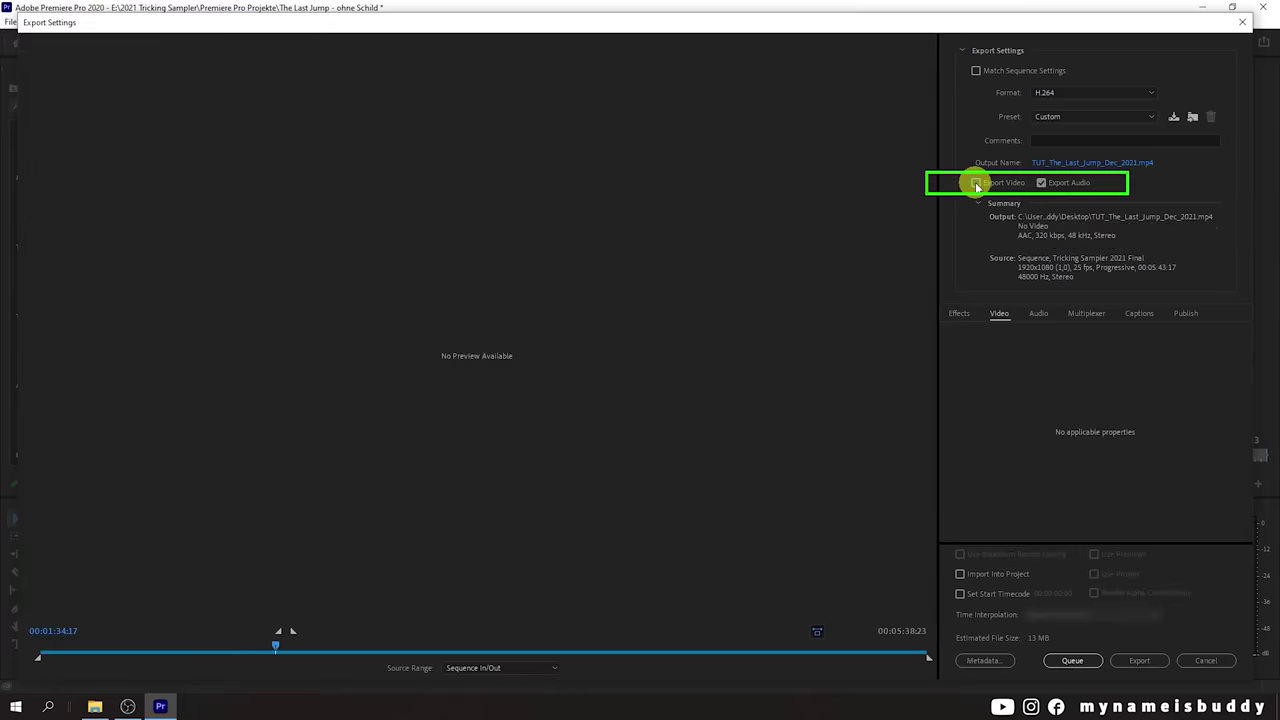
click(976, 183)
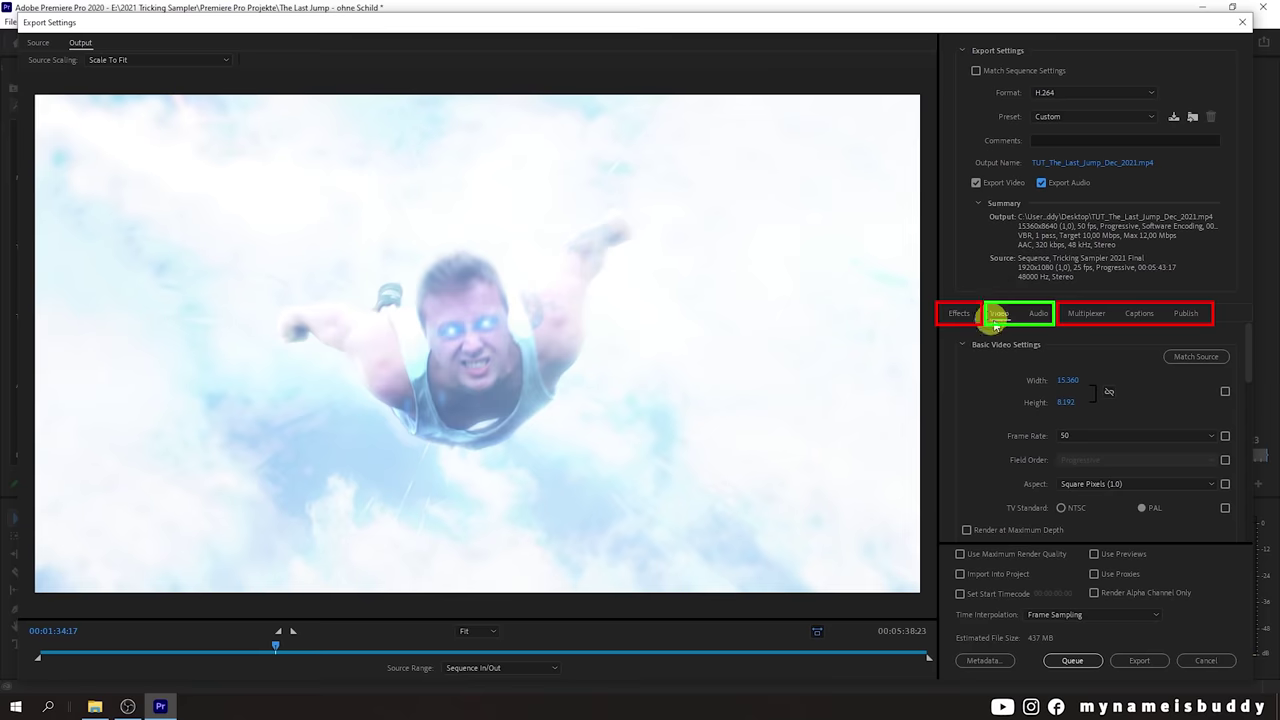
scroll(1246, 354, down, 1)
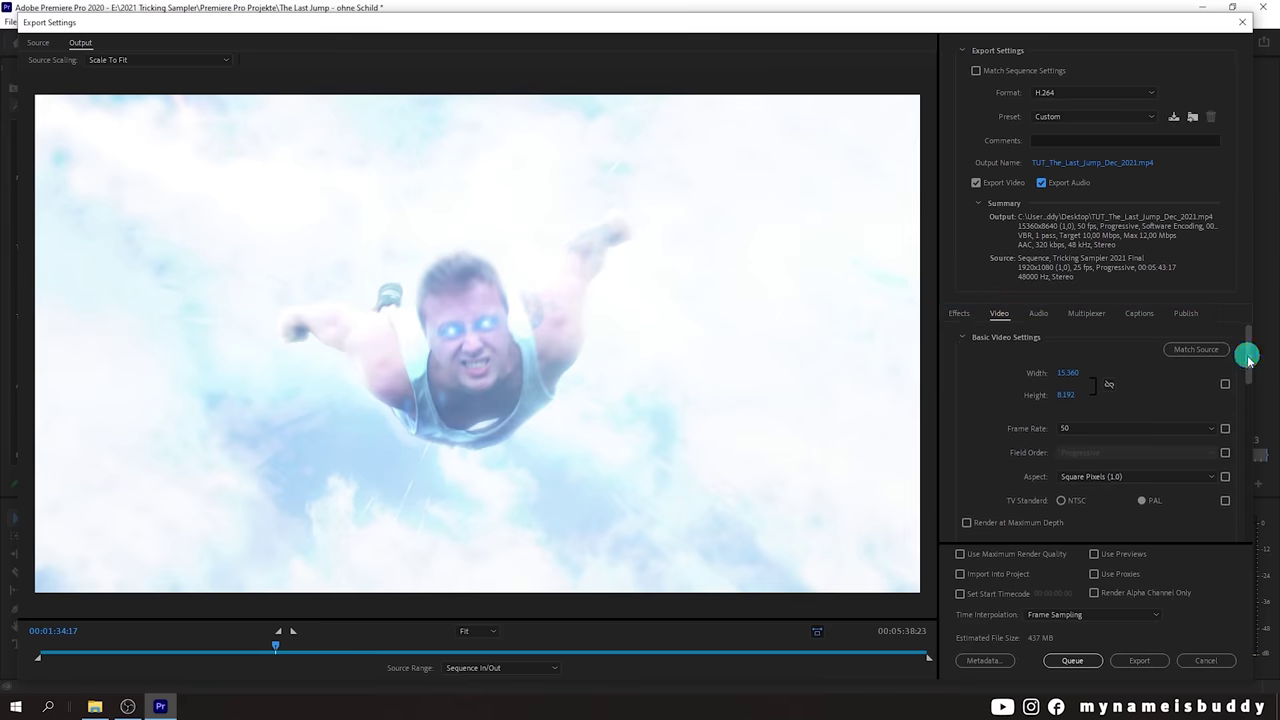
Step: Set the export width to 3840 and height to 2160
click(1060, 366)
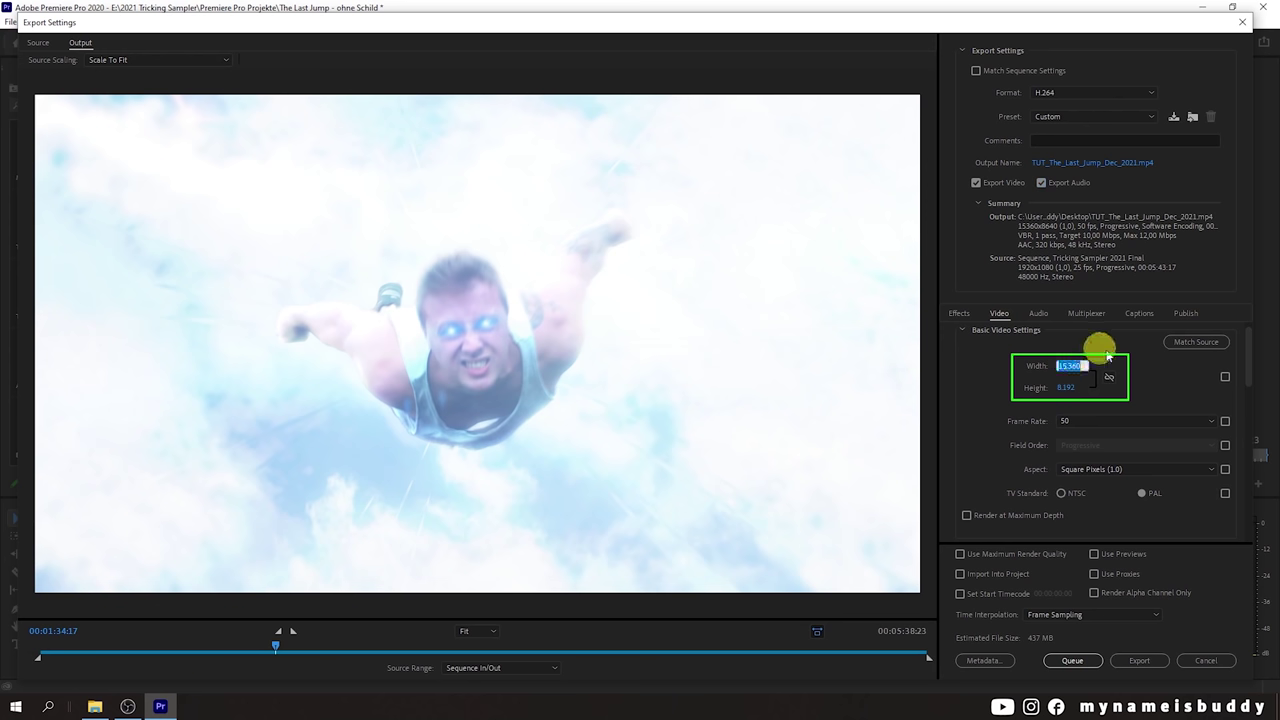
text(3840)
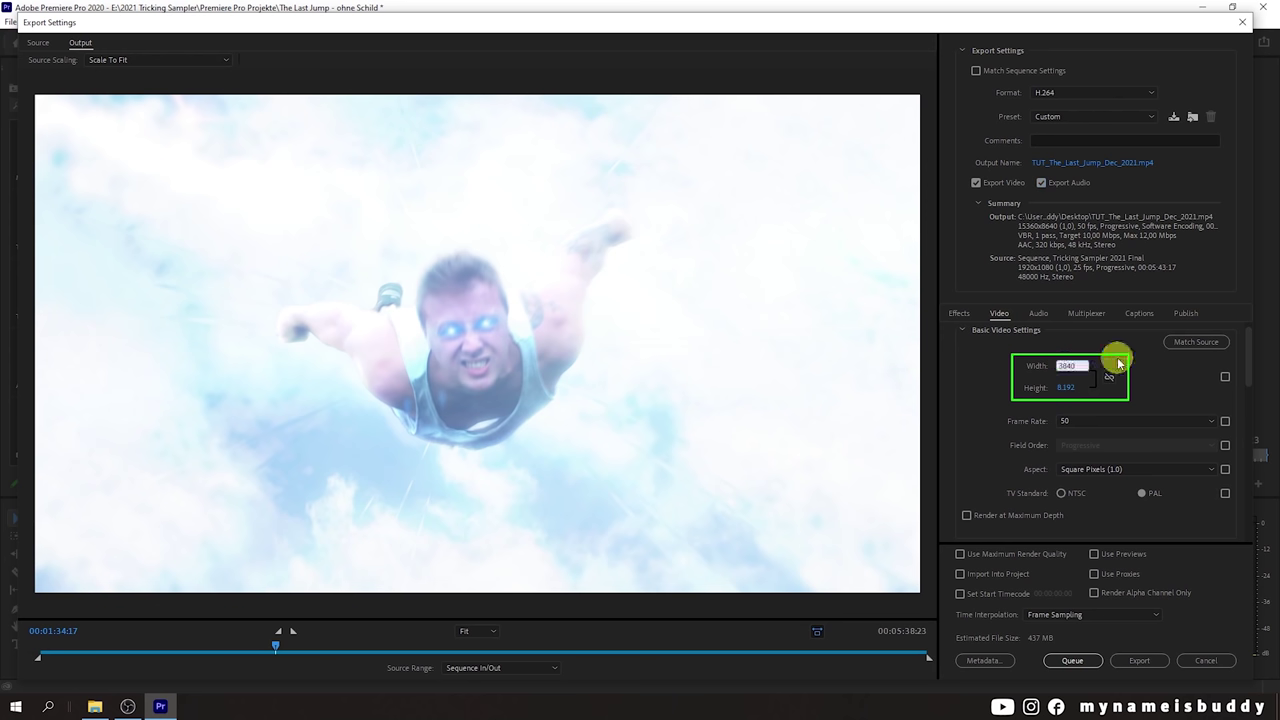
key(Return)
key(Tab)
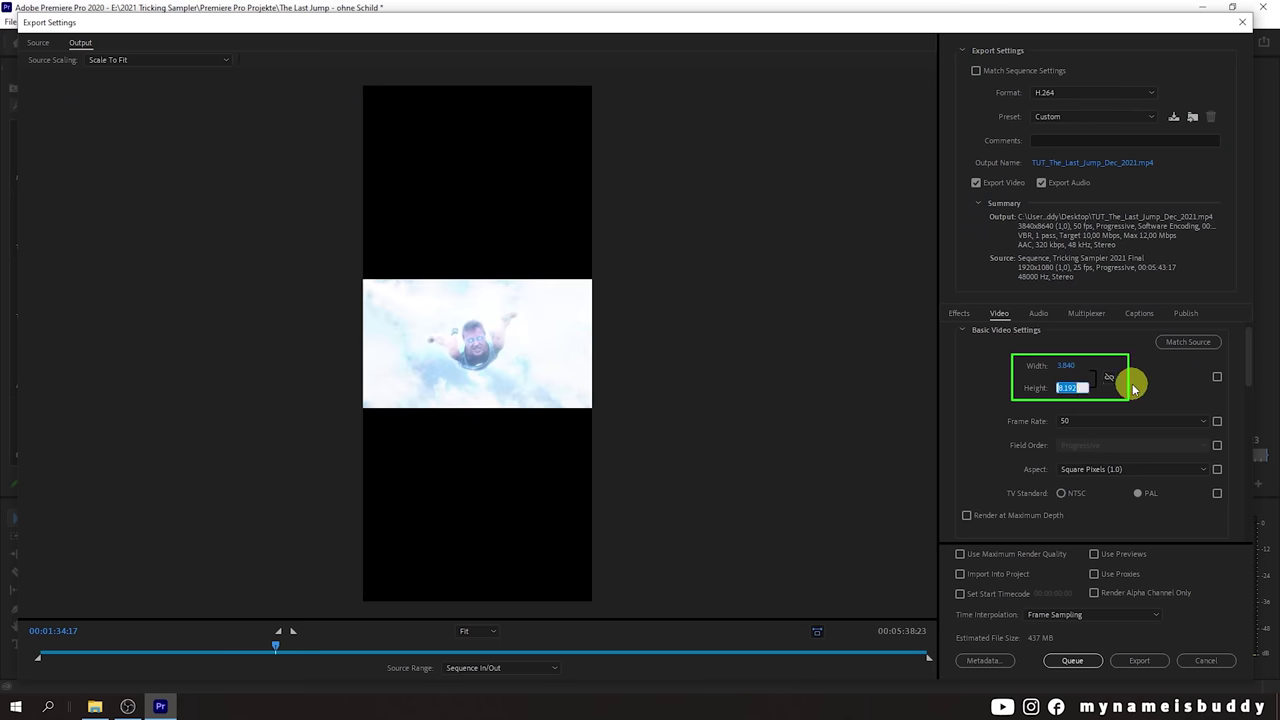
text(2160)
key(Return)
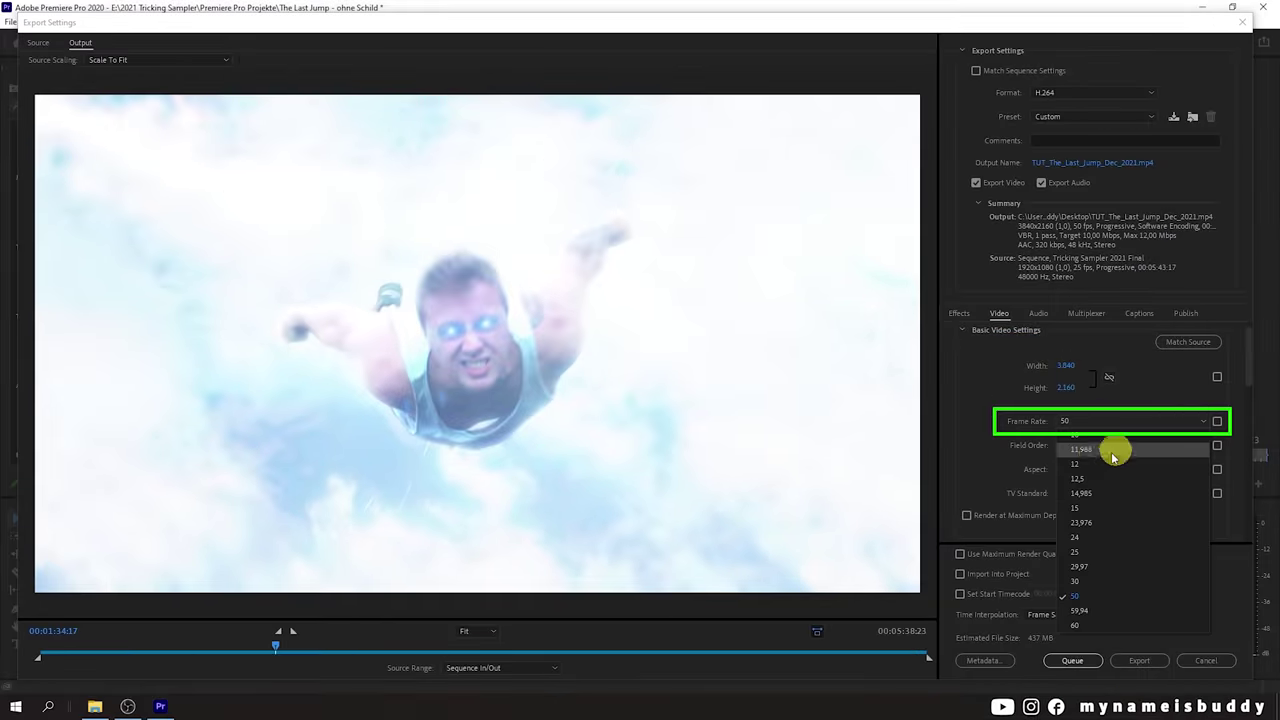
Step: Choose 25 fps as the export frame rate
click(1083, 553)
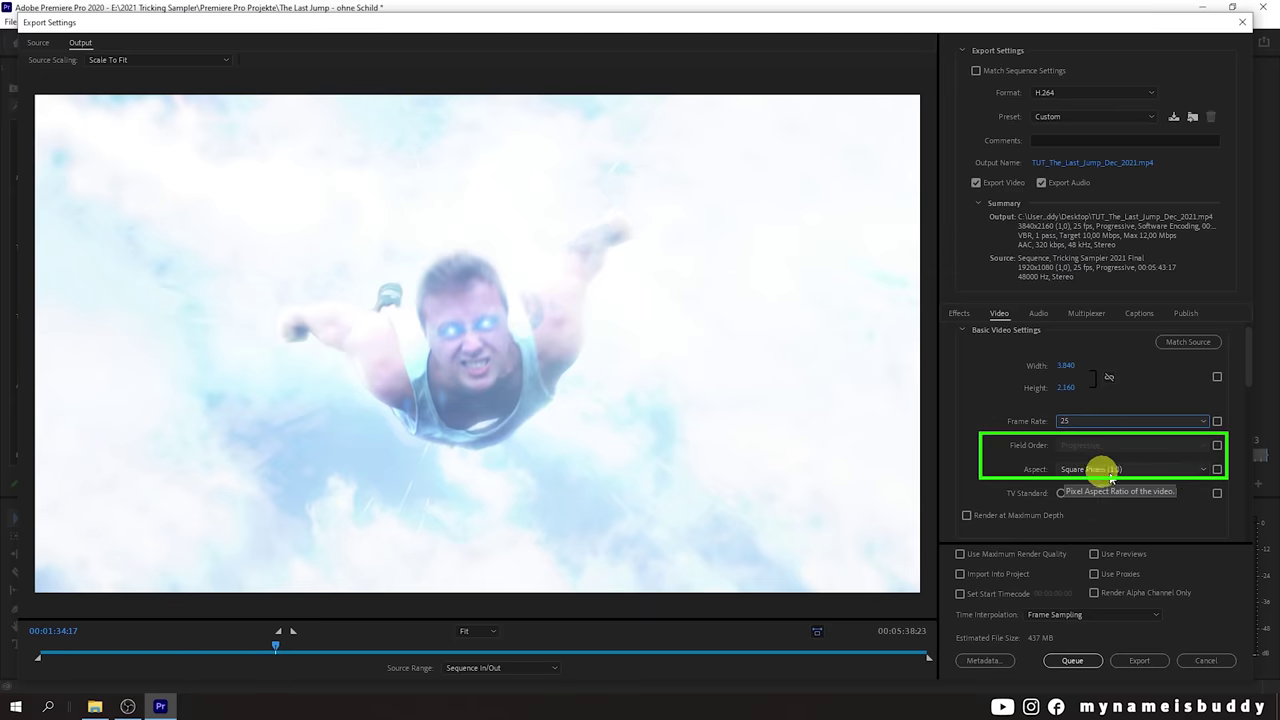
Step: Keep Square Pixels as the aspect and enable Render at Maximum Depth
click(1202, 469)
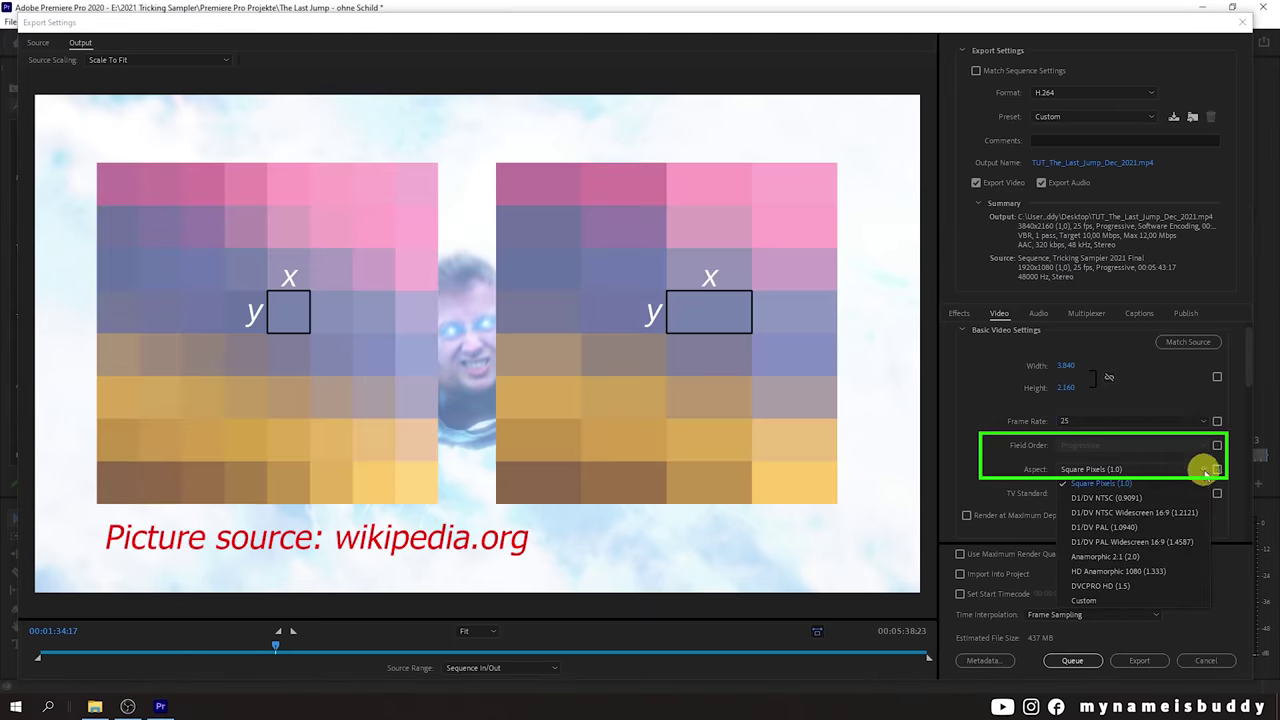
click(1122, 485)
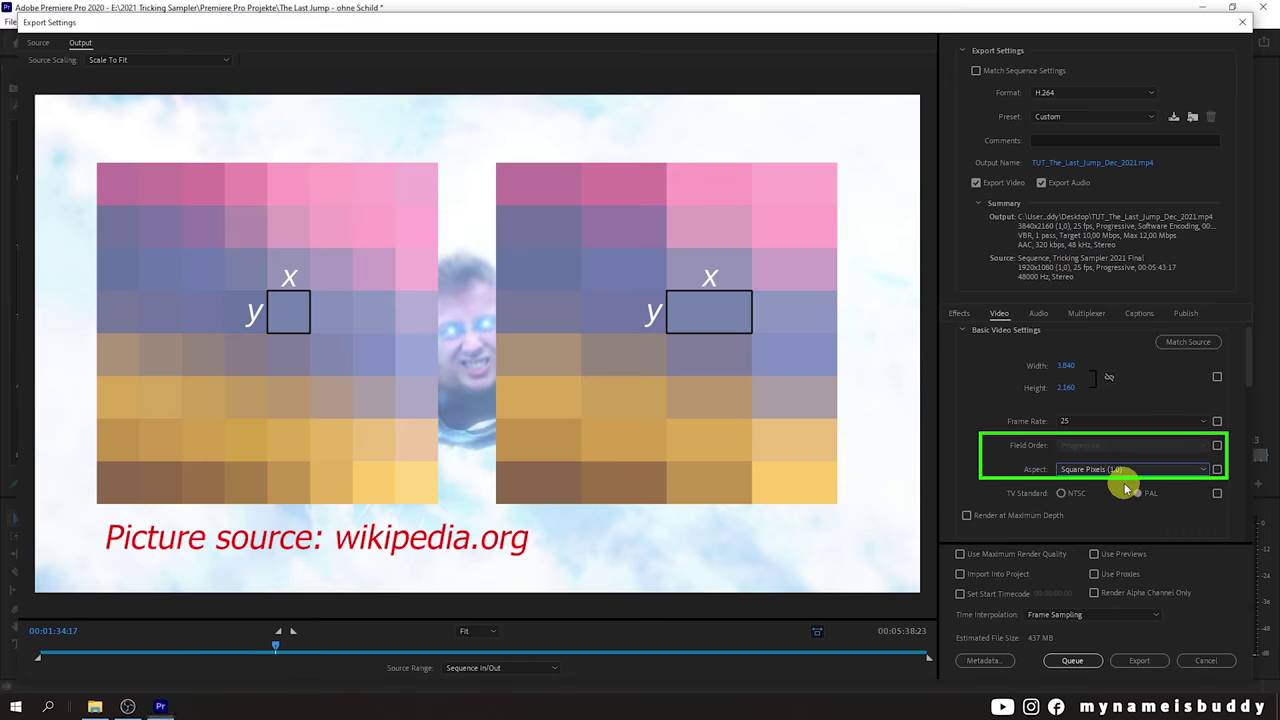
drag(1249, 363, 1247, 415)
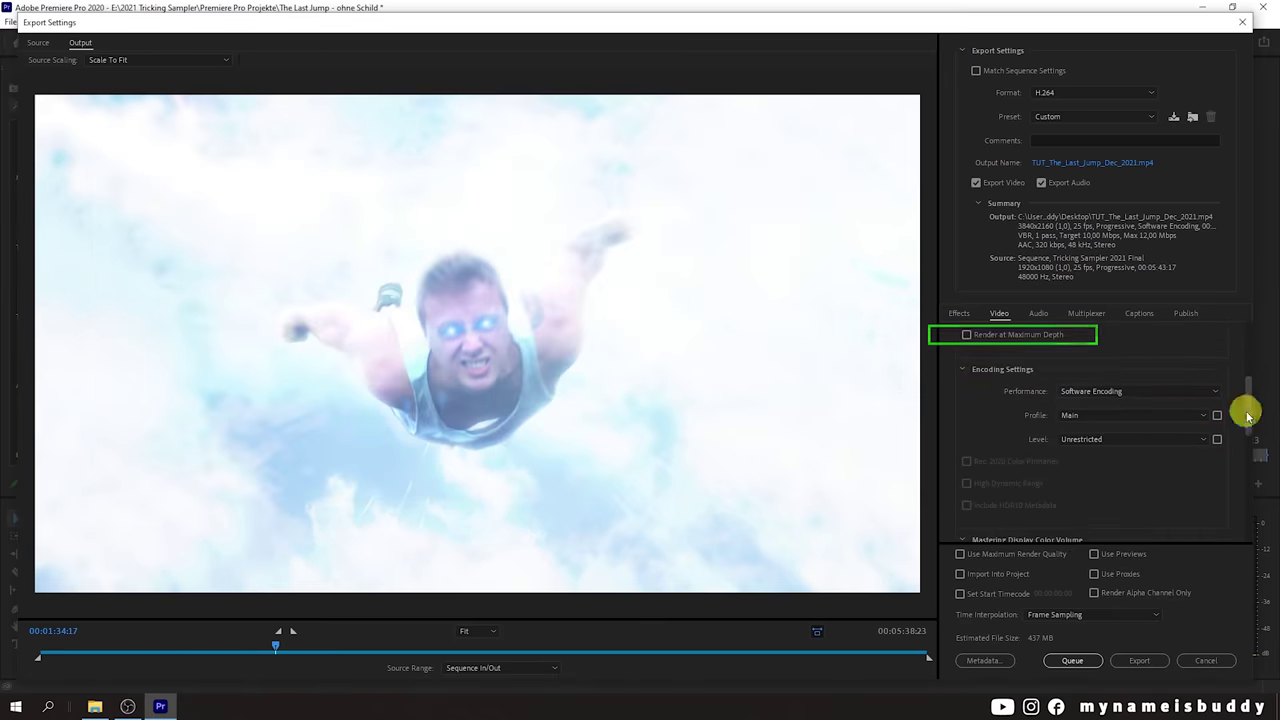
click(966, 335)
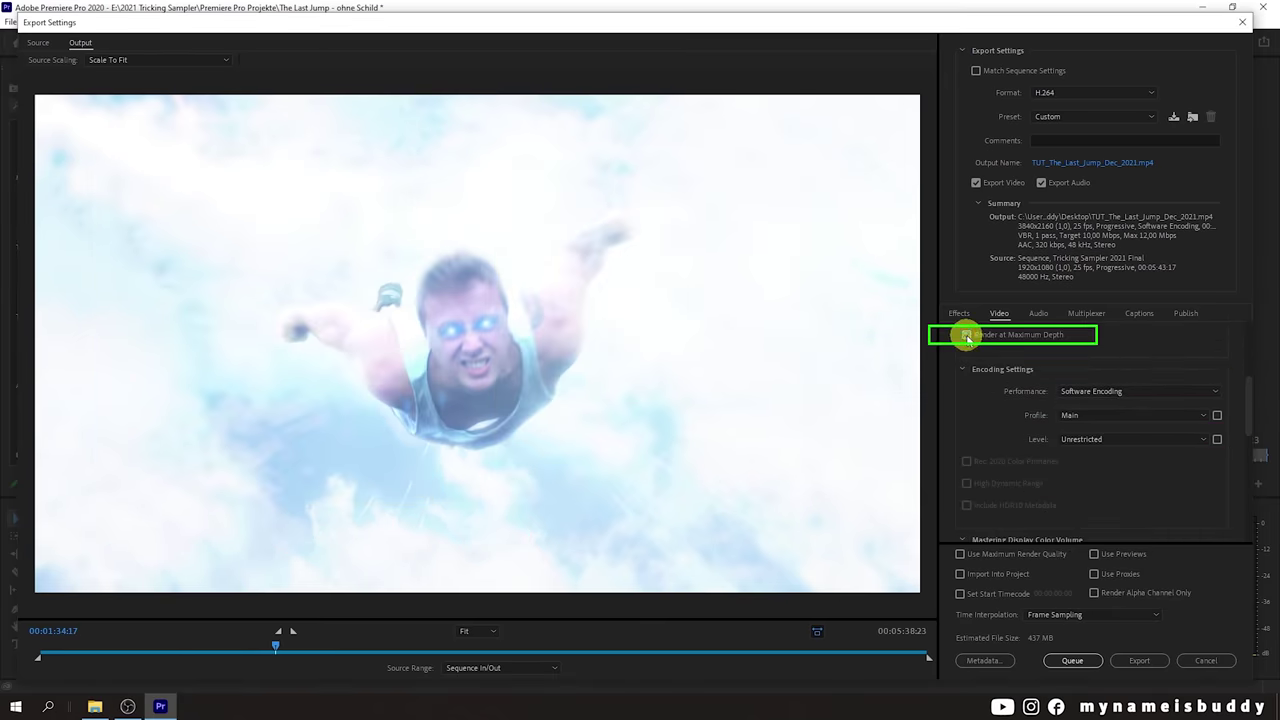
Step: Keep software encoding and switch the H.264 profile from Main to High
click(1176, 391)
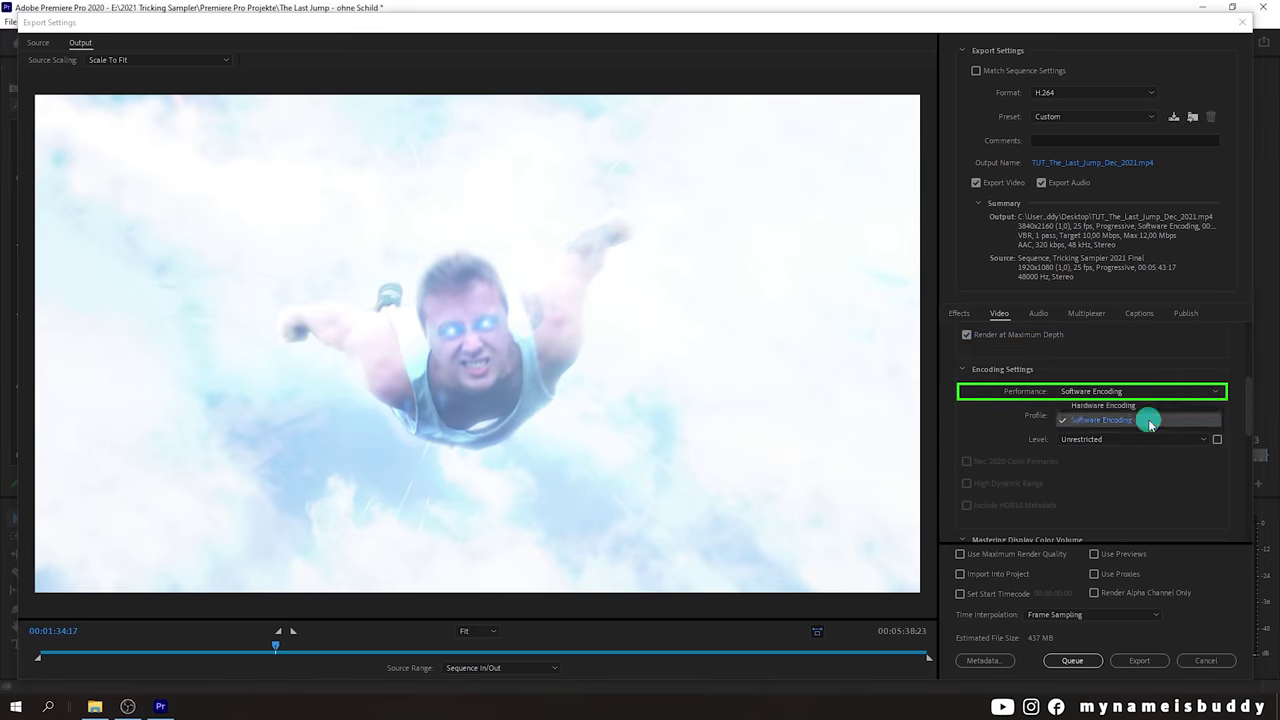
click(1147, 420)
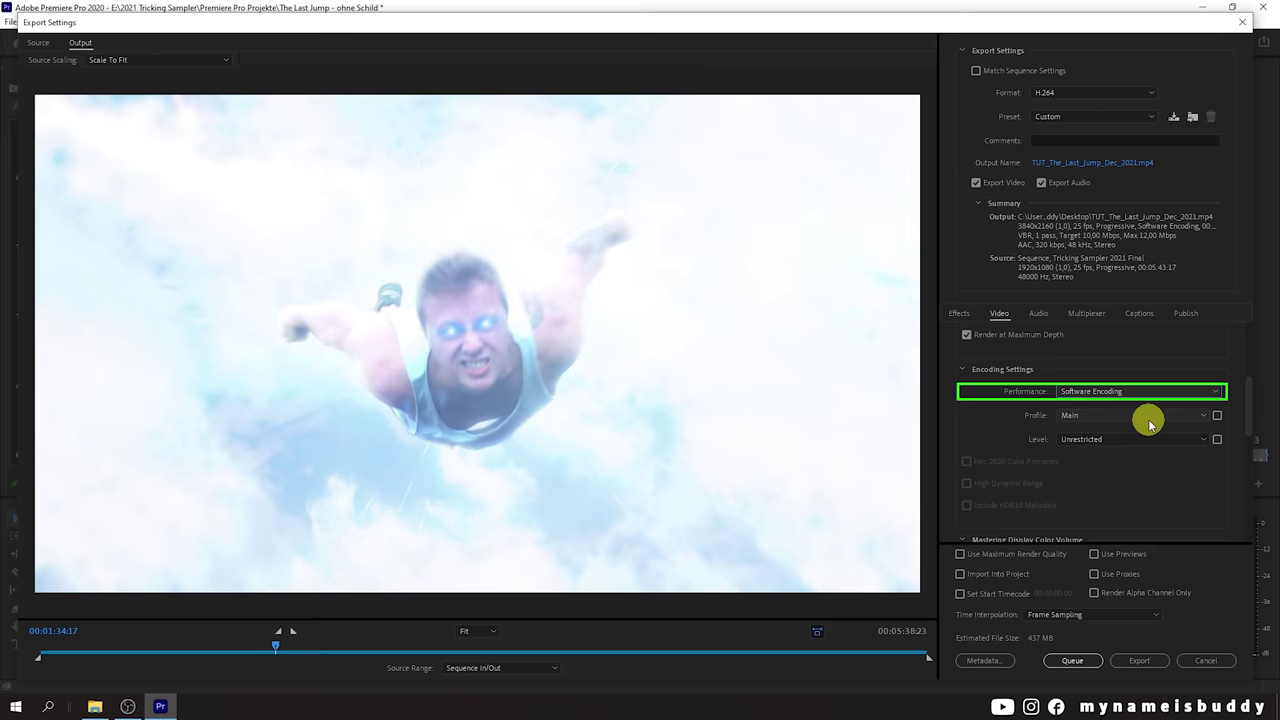
click(1145, 421)
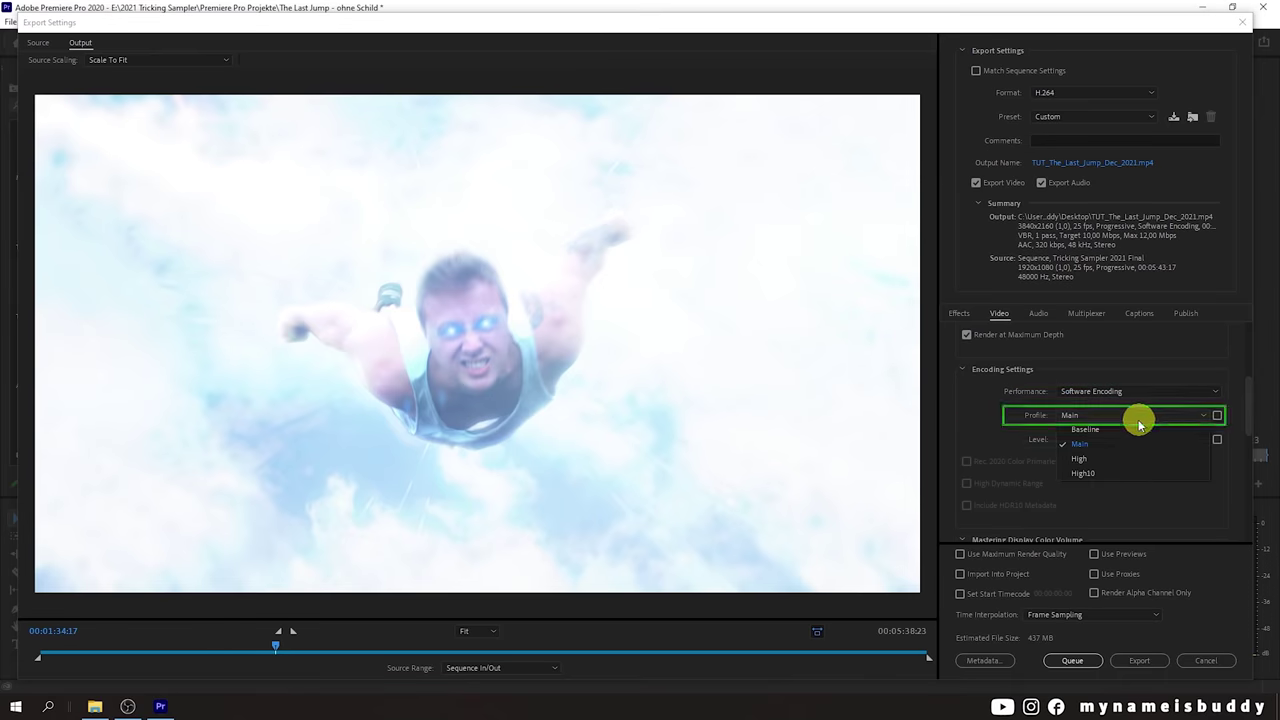
click(1087, 459)
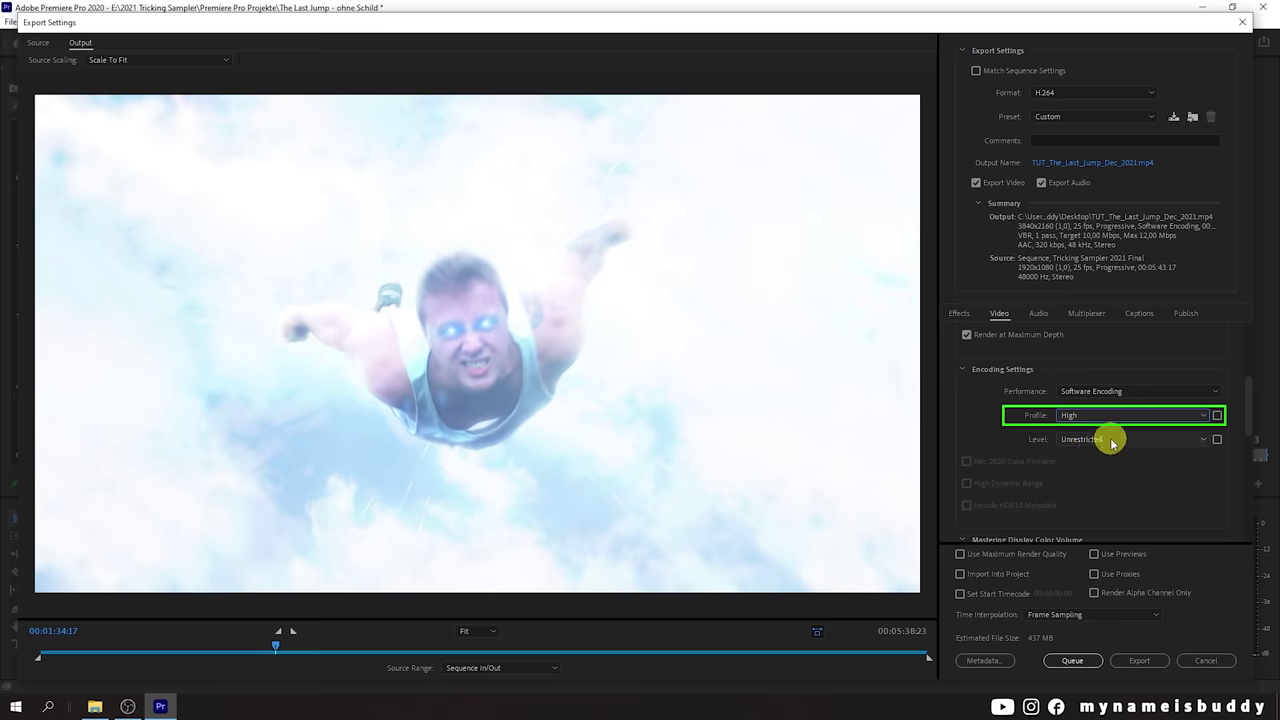
drag(1246, 400, 1247, 514)
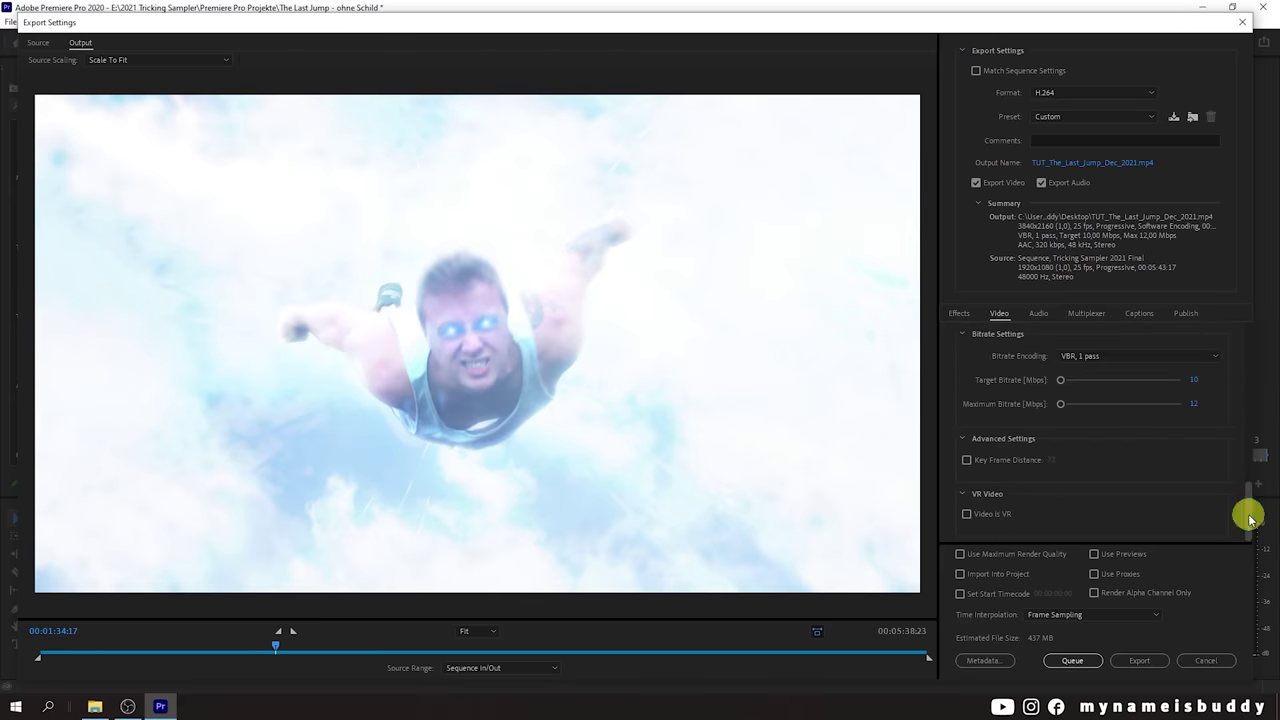
Step: Select VBR, 2 pass as the bitrate encoding mode
click(1216, 356)
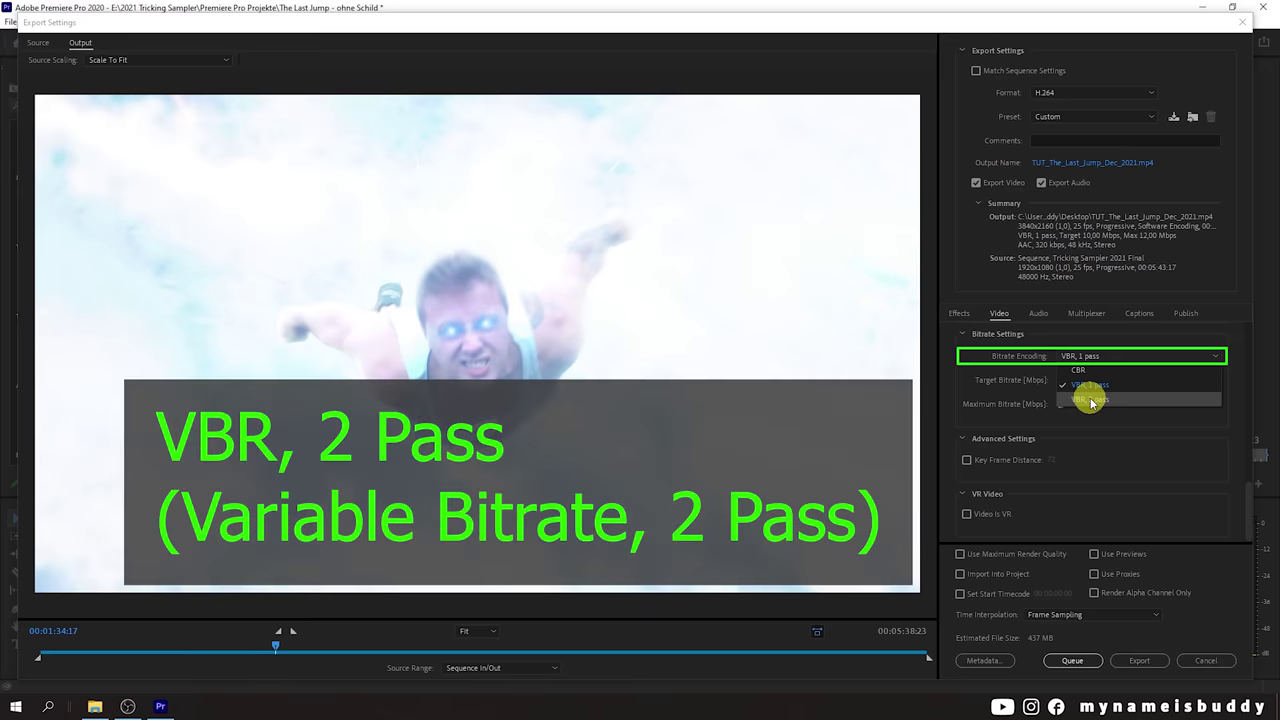
click(1087, 400)
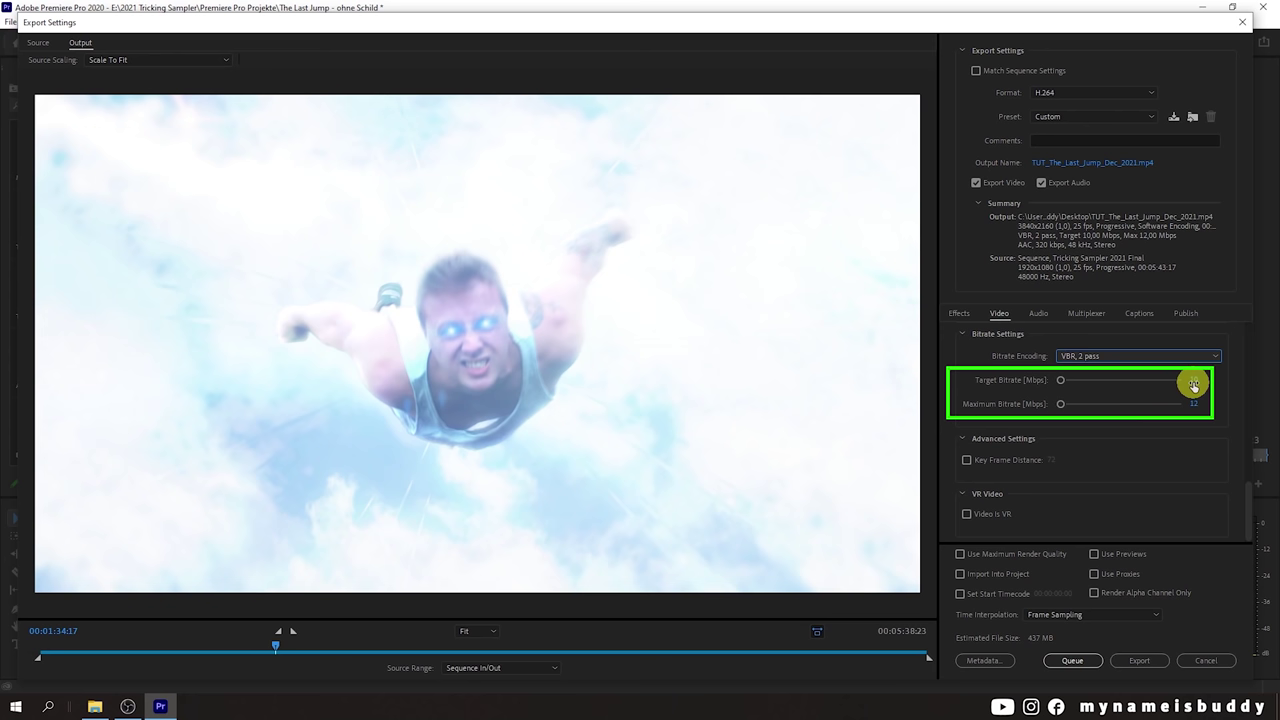
Step: Set the target bitrate to 22 Mbps and the maximum bitrate to 44 Mbps
click(1194, 386)
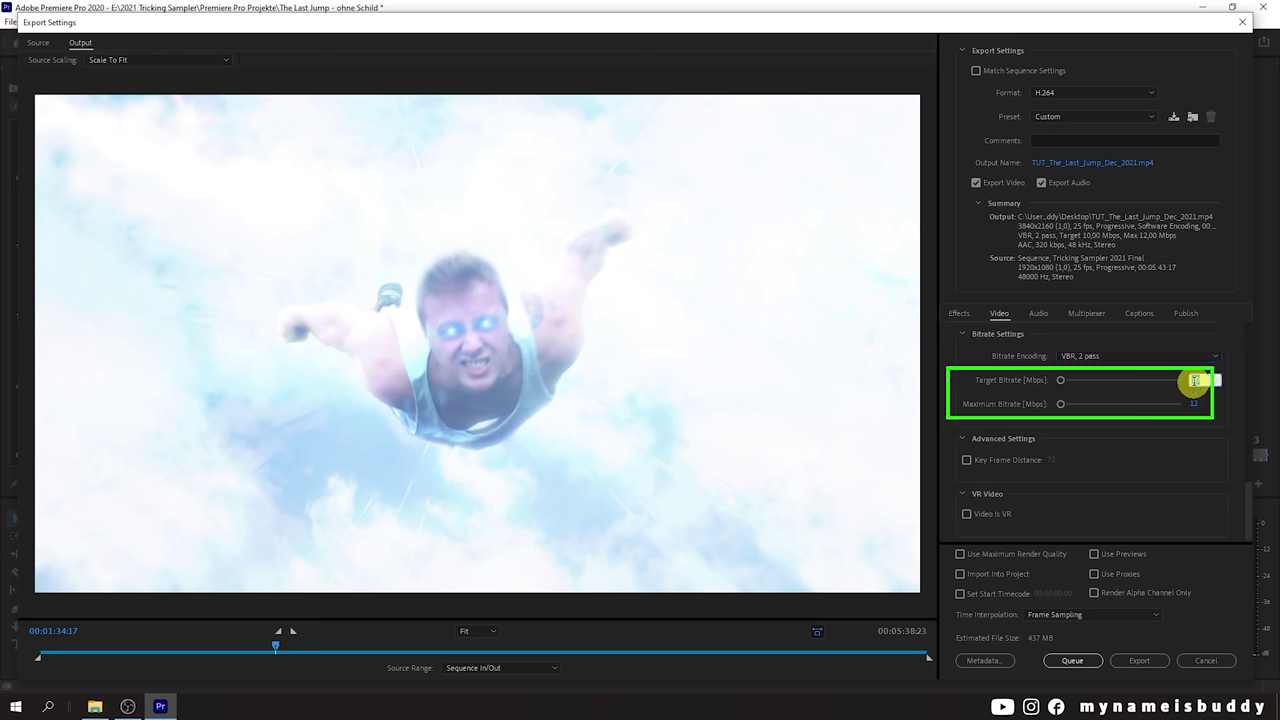
text(22)
key(Return)
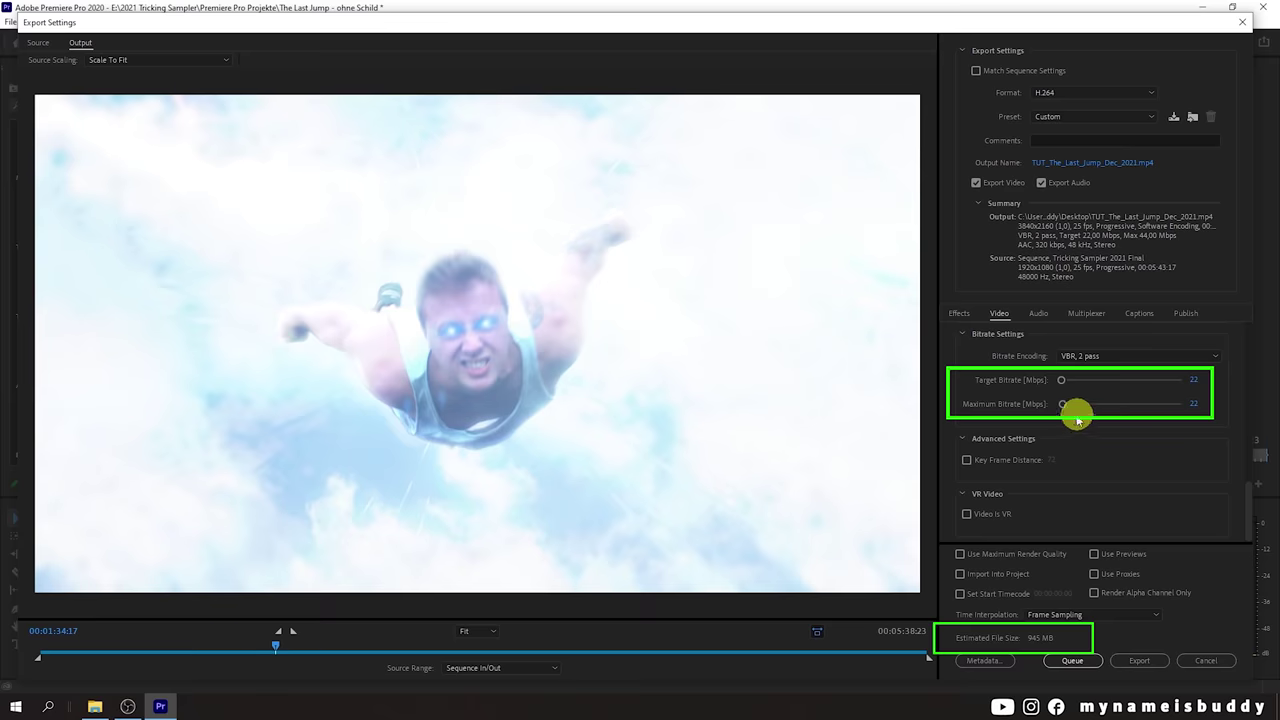
drag(1060, 403, 1183, 405)
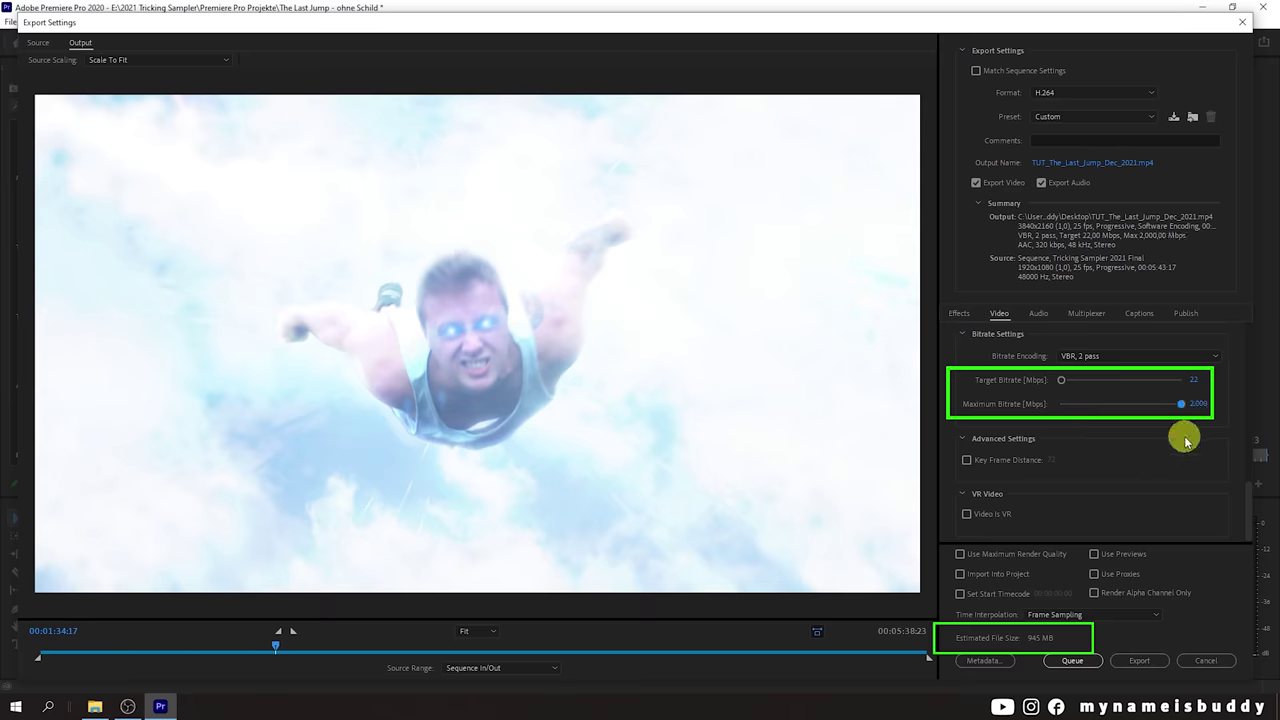
click(1198, 404)
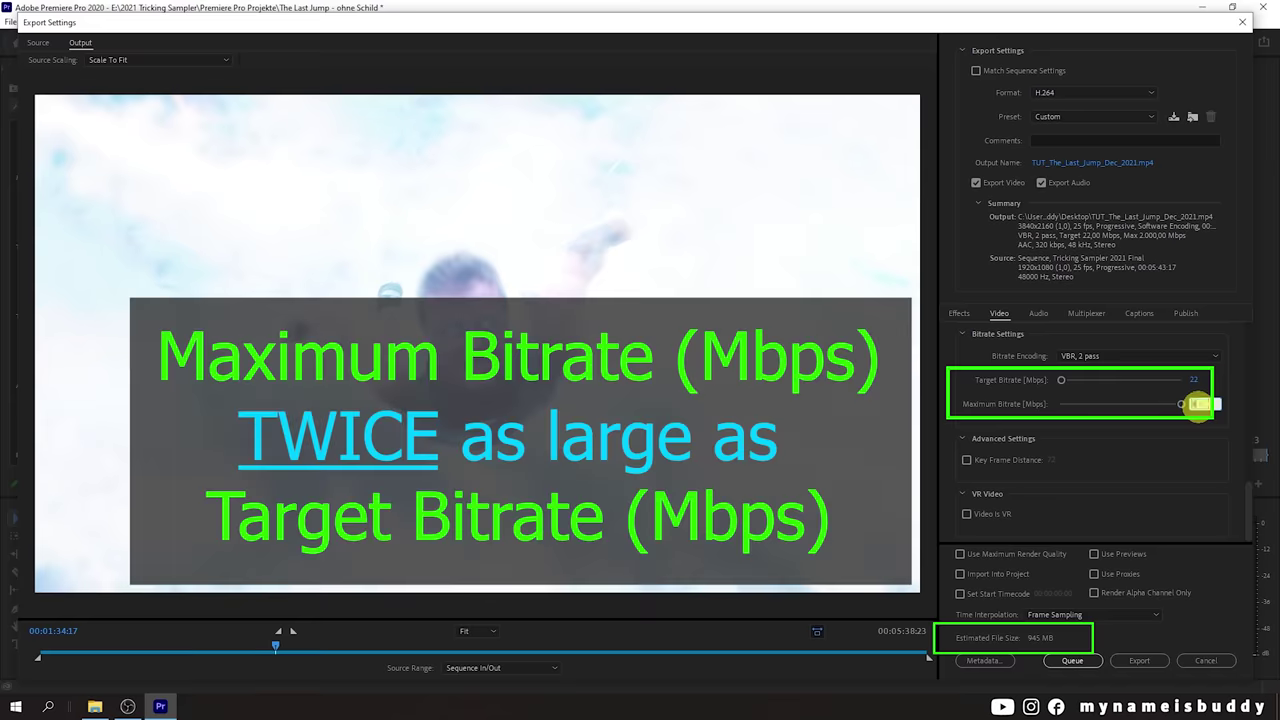
text(44)
key(Return)
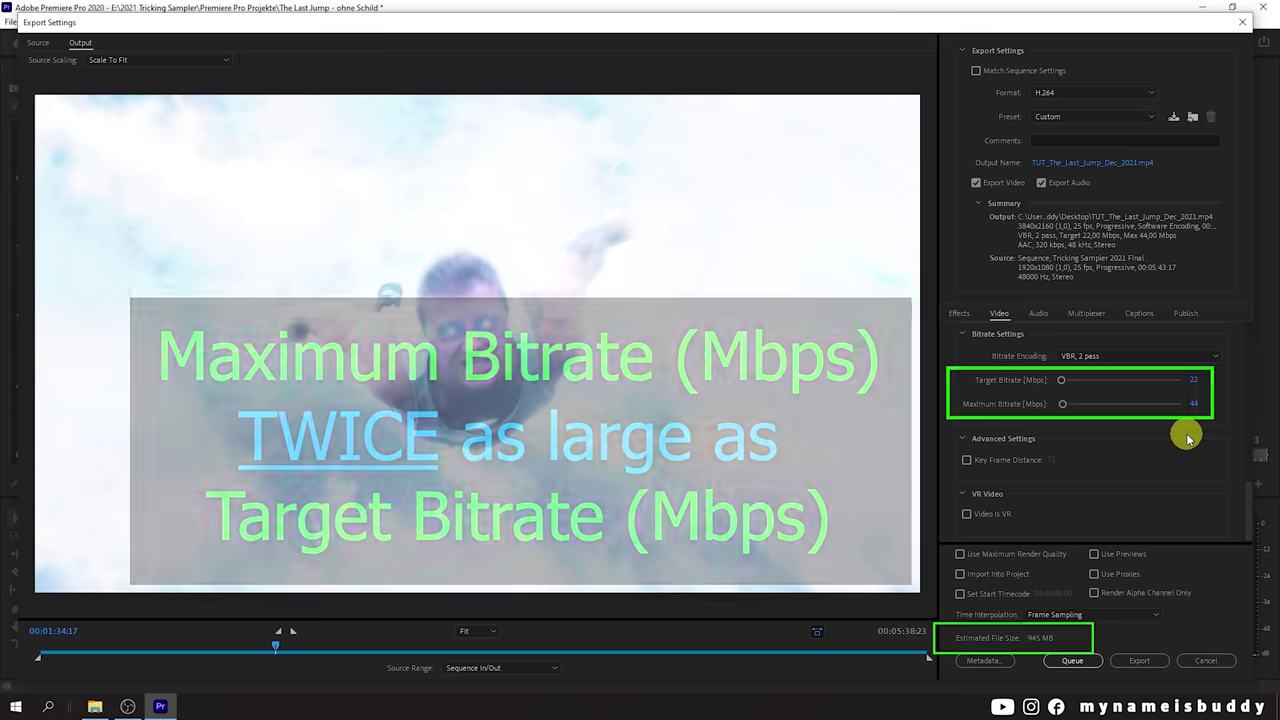
Step: Enable Use Maximum Render Quality and keep Time Interpolation on Frame Sampling
click(959, 554)
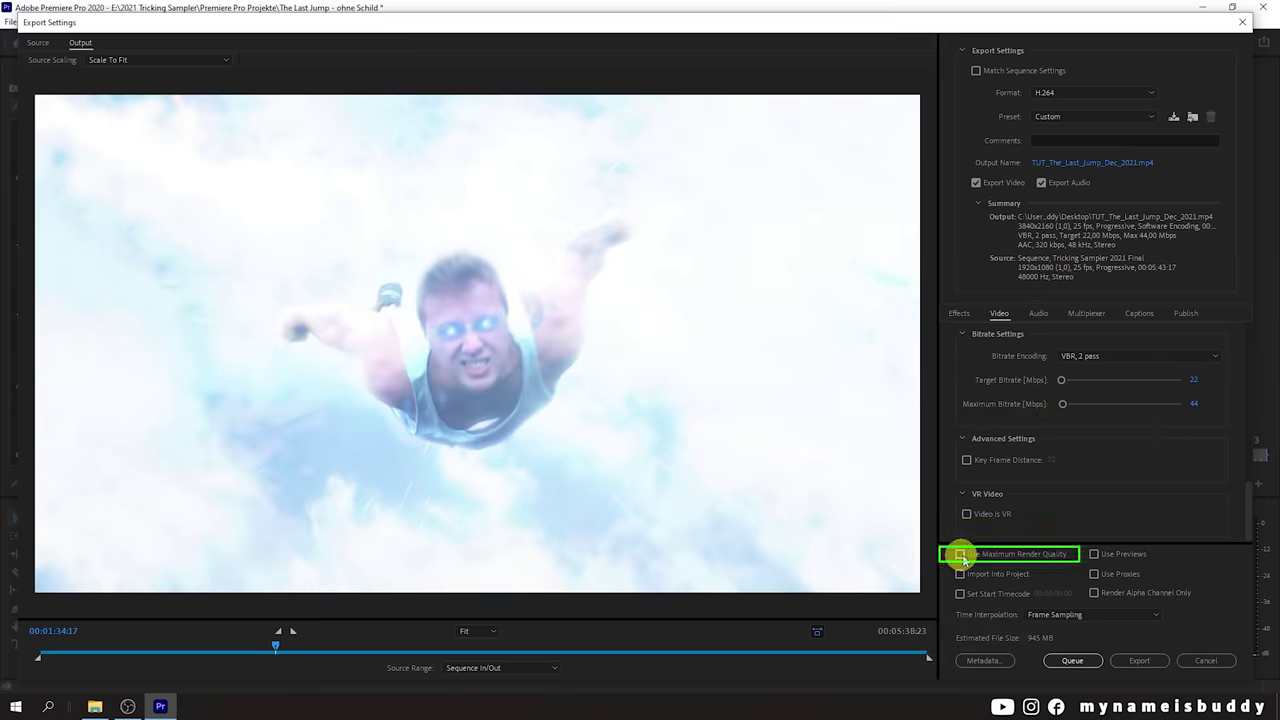
click(959, 554)
click(1099, 621)
click(1089, 628)
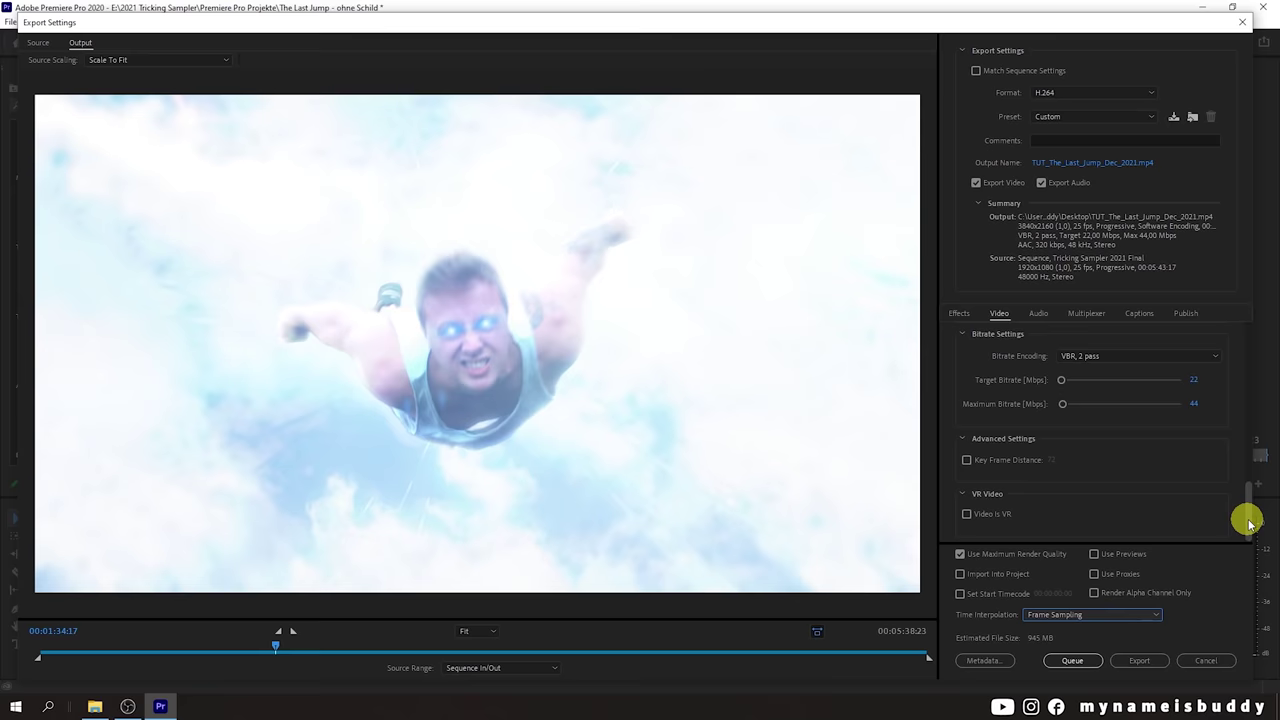
Step: In the audio export settings, keep AAC codec and 48000 Hz, then check the channel options
drag(1249, 522, 1248, 345)
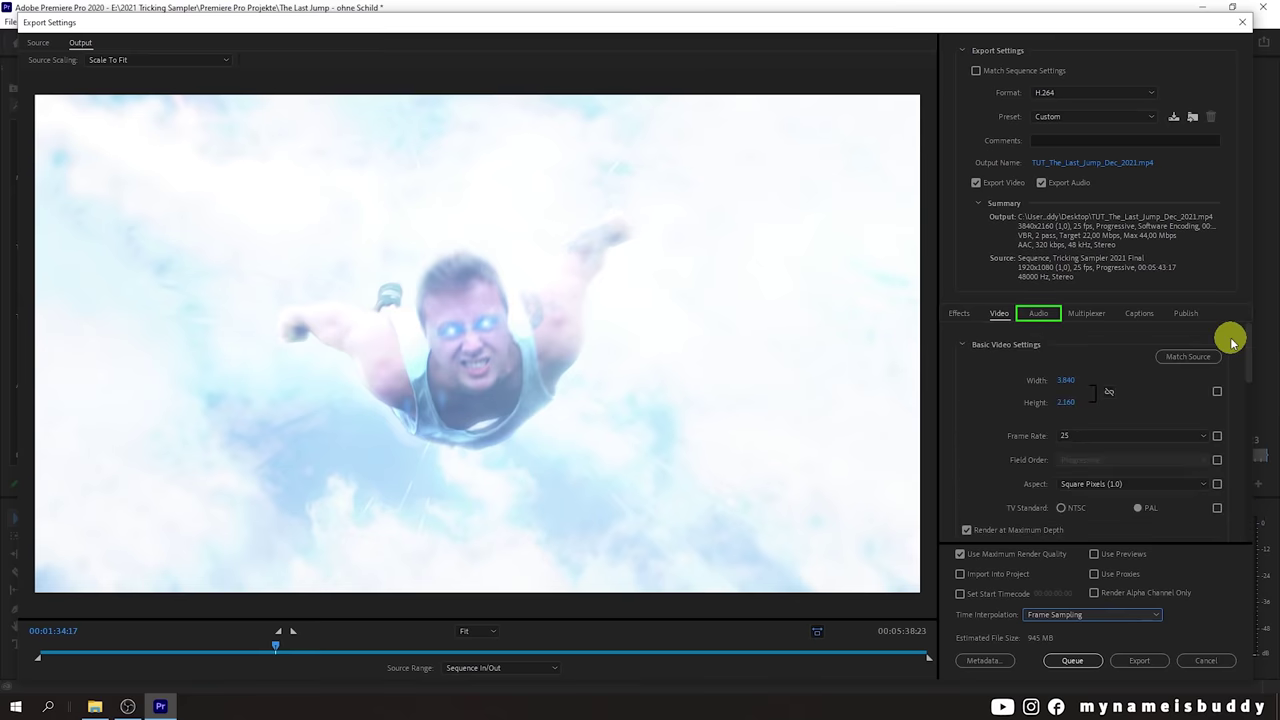
click(1039, 315)
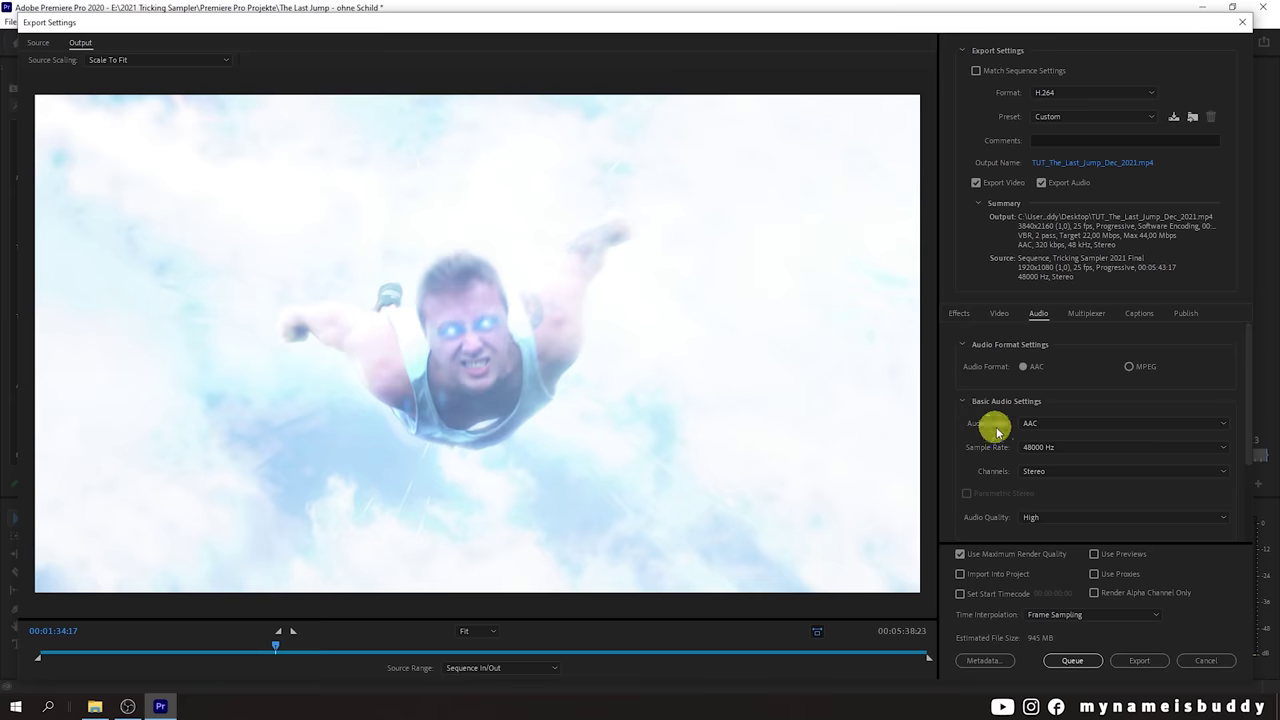
click(1050, 426)
click(1047, 440)
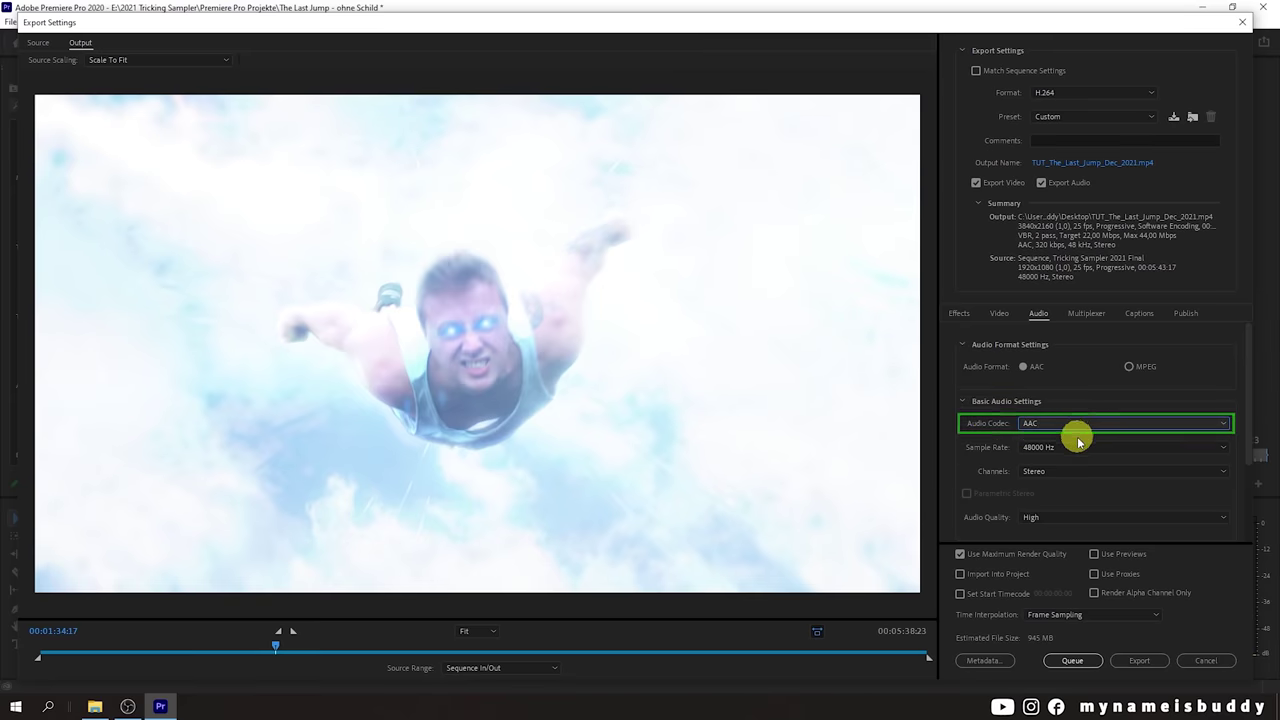
click(1062, 447)
click(1047, 490)
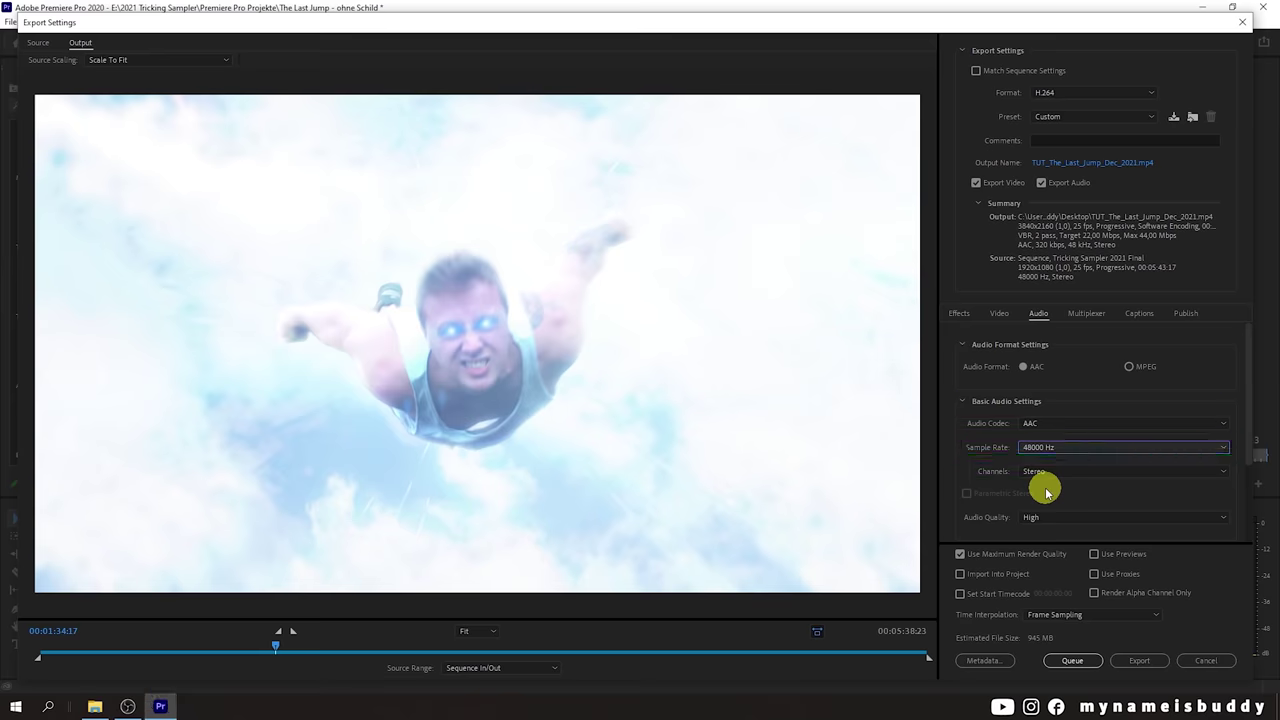
click(1052, 474)
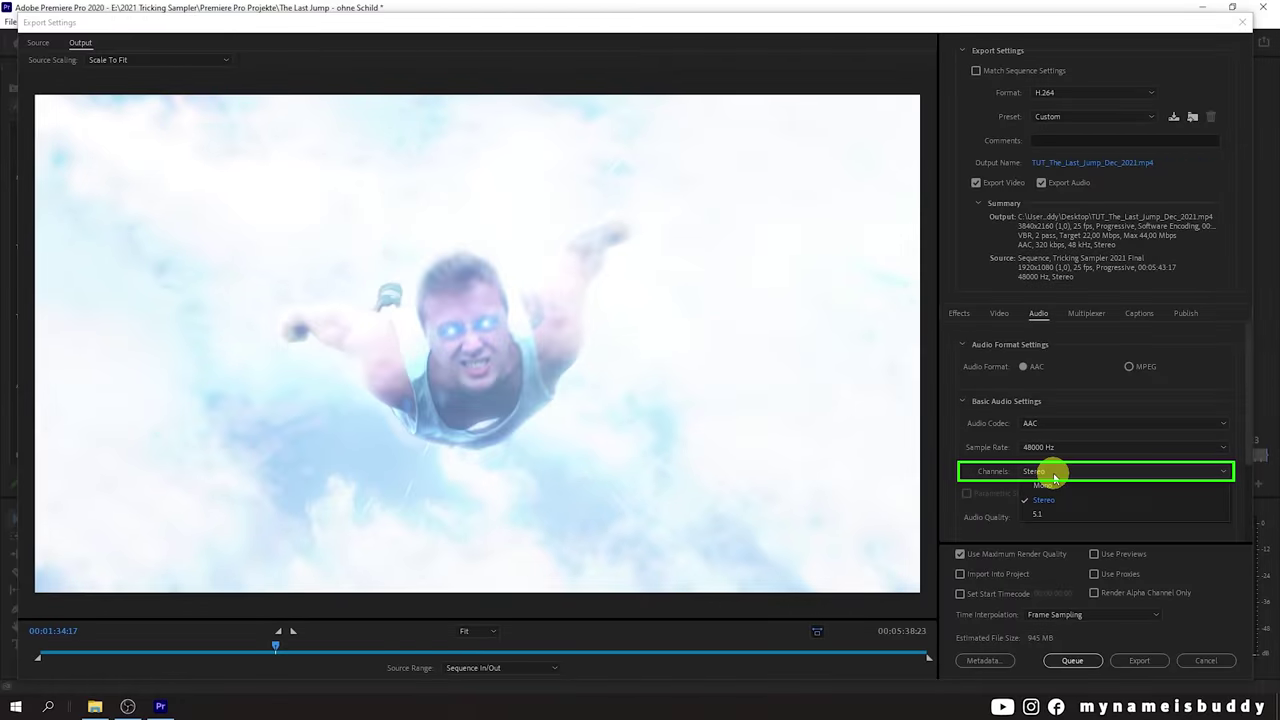
Step: Set export audio to Stereo, High quality, 320 kbps with Bitrate precedence
click(1043, 499)
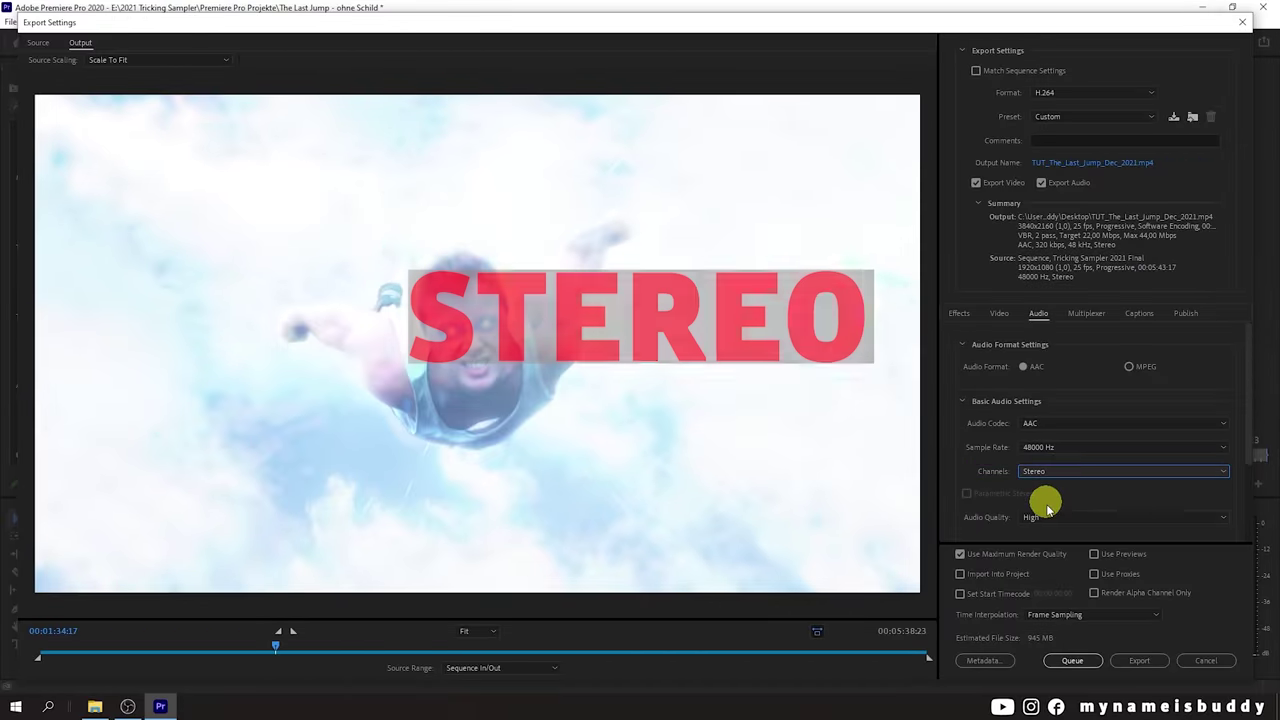
click(1048, 517)
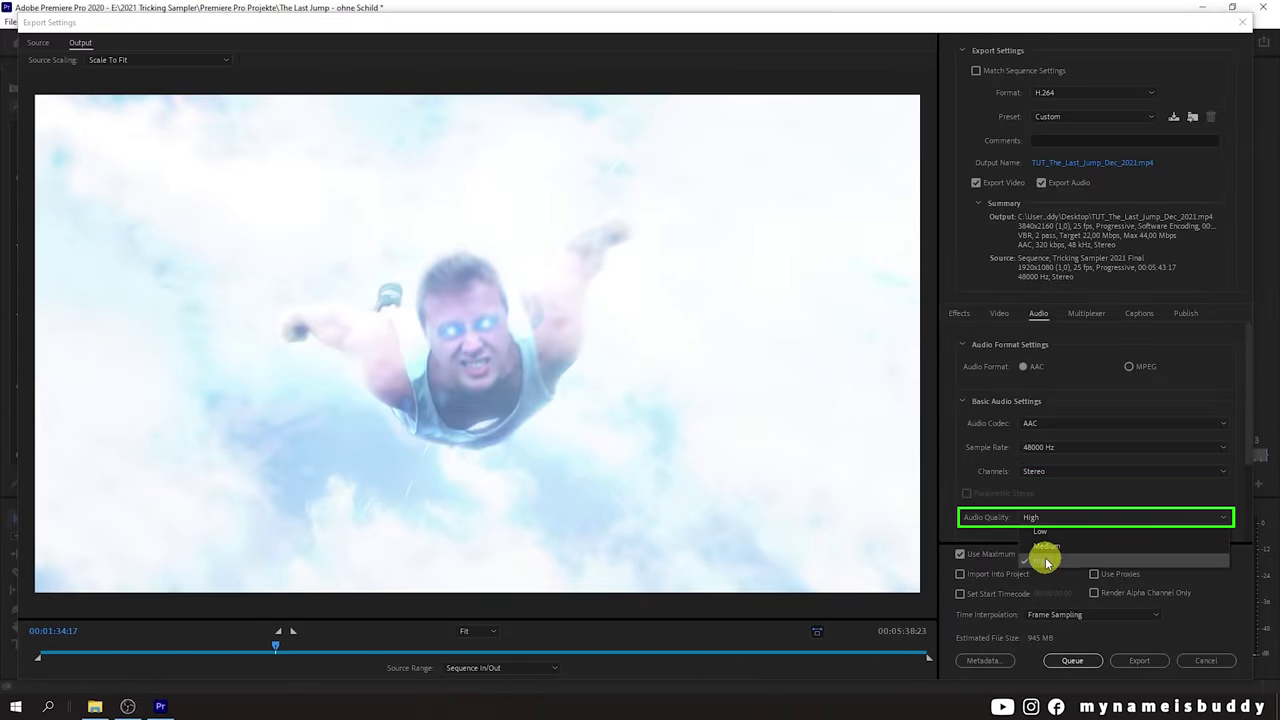
click(1041, 560)
drag(1245, 431, 1245, 450)
scroll(1100, 470, down, 2)
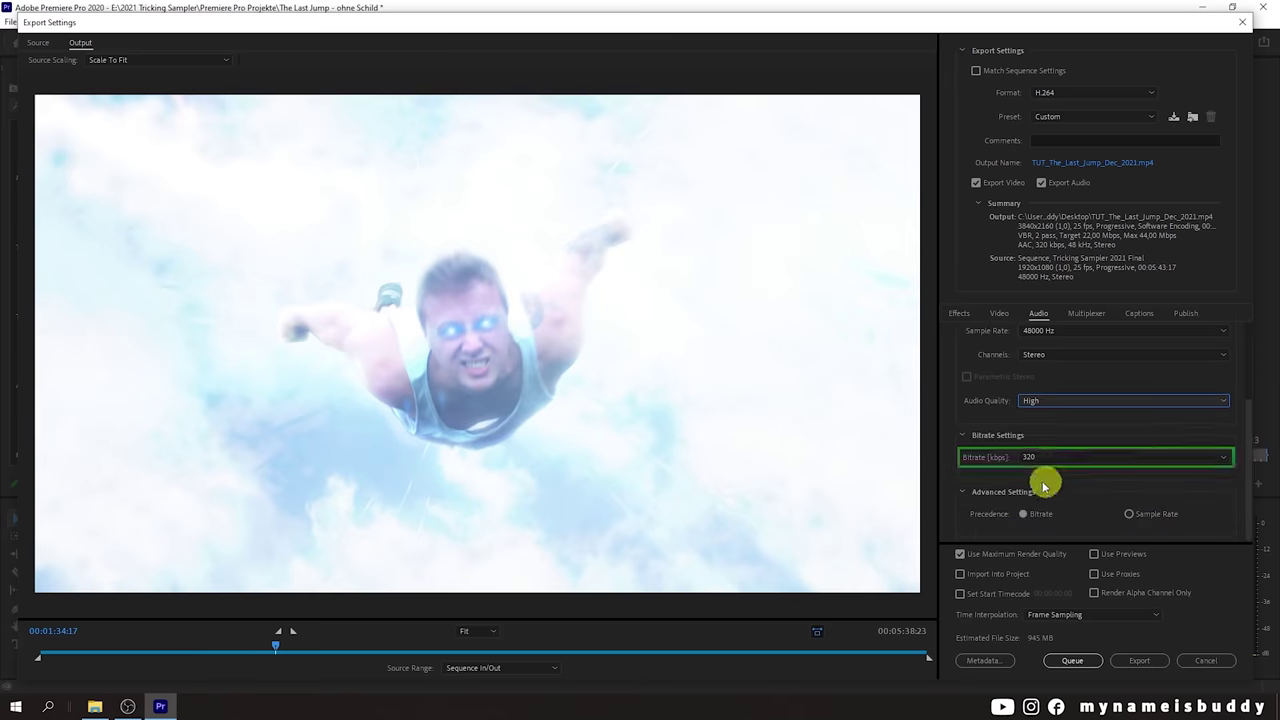
click(1033, 457)
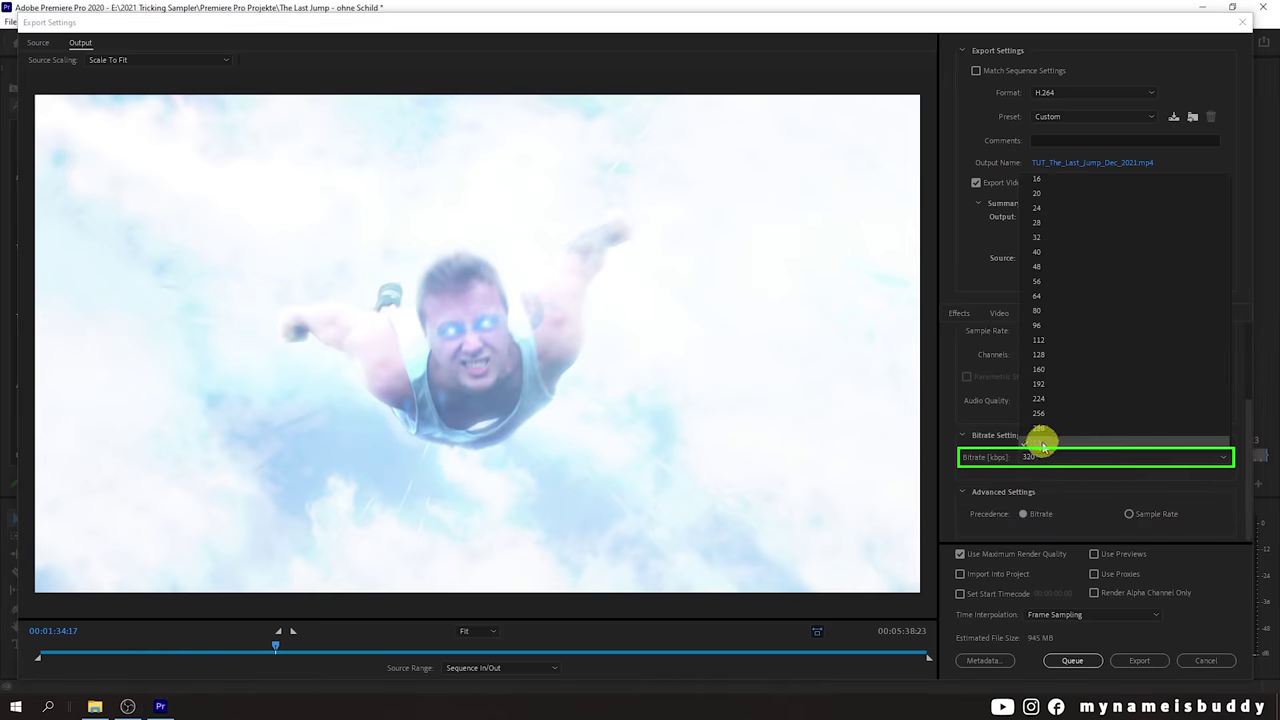
click(1040, 443)
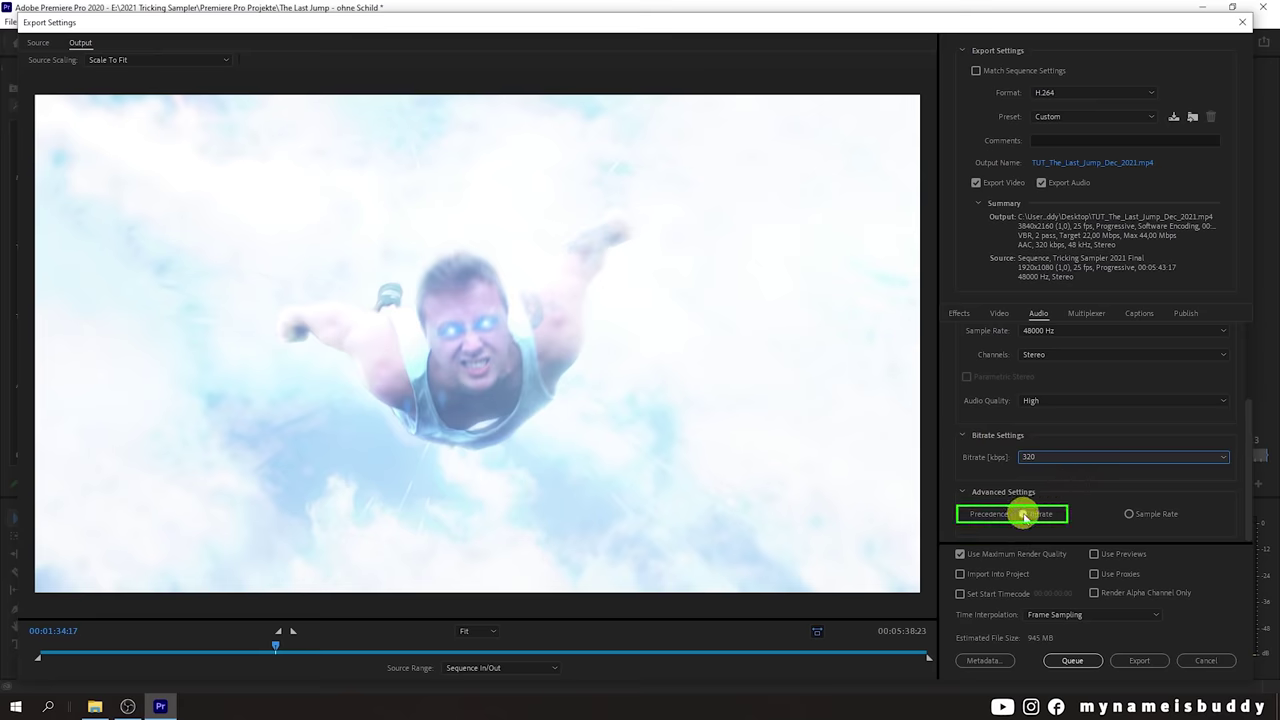
click(1025, 515)
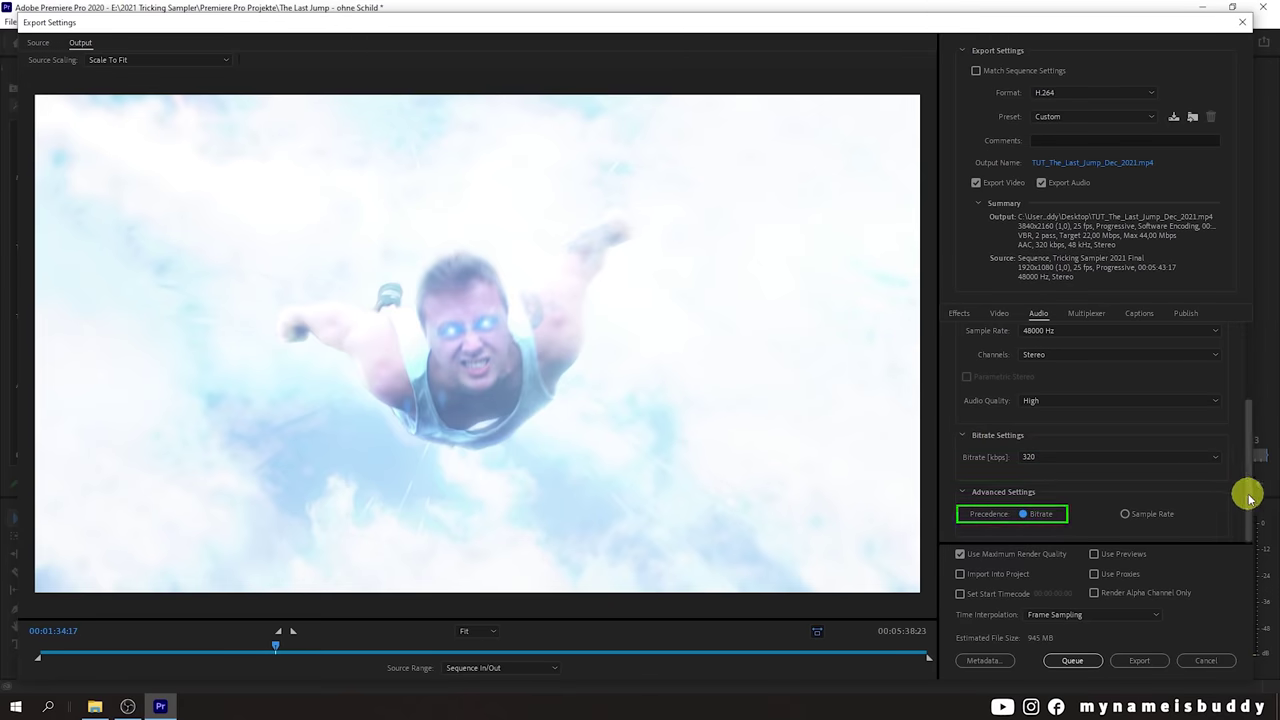
drag(1246, 489, 1246, 340)
click(999, 313)
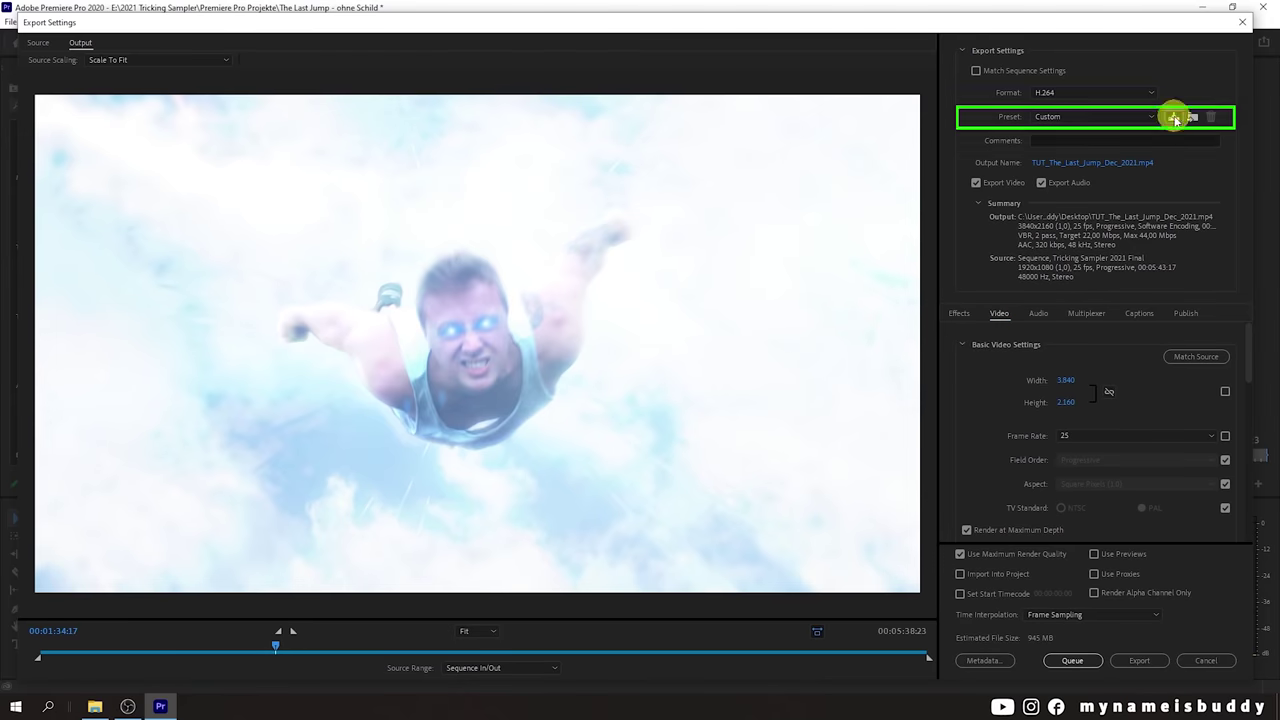
Step: Save the current export settings as the preset 'Buddys_Rendersettings_Dec_2021_4K_vp09'
click(1174, 118)
text(Buddys_Rendersettings_Dec_2021_4K_vp09)
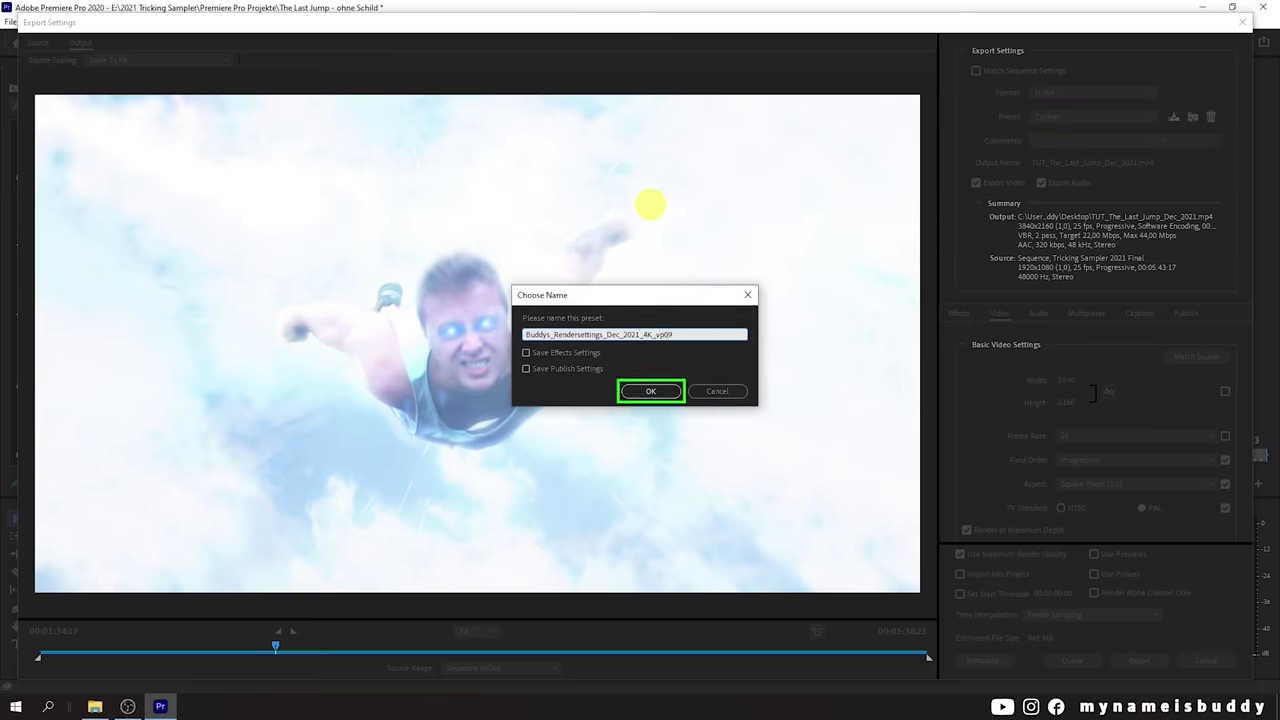
click(639, 394)
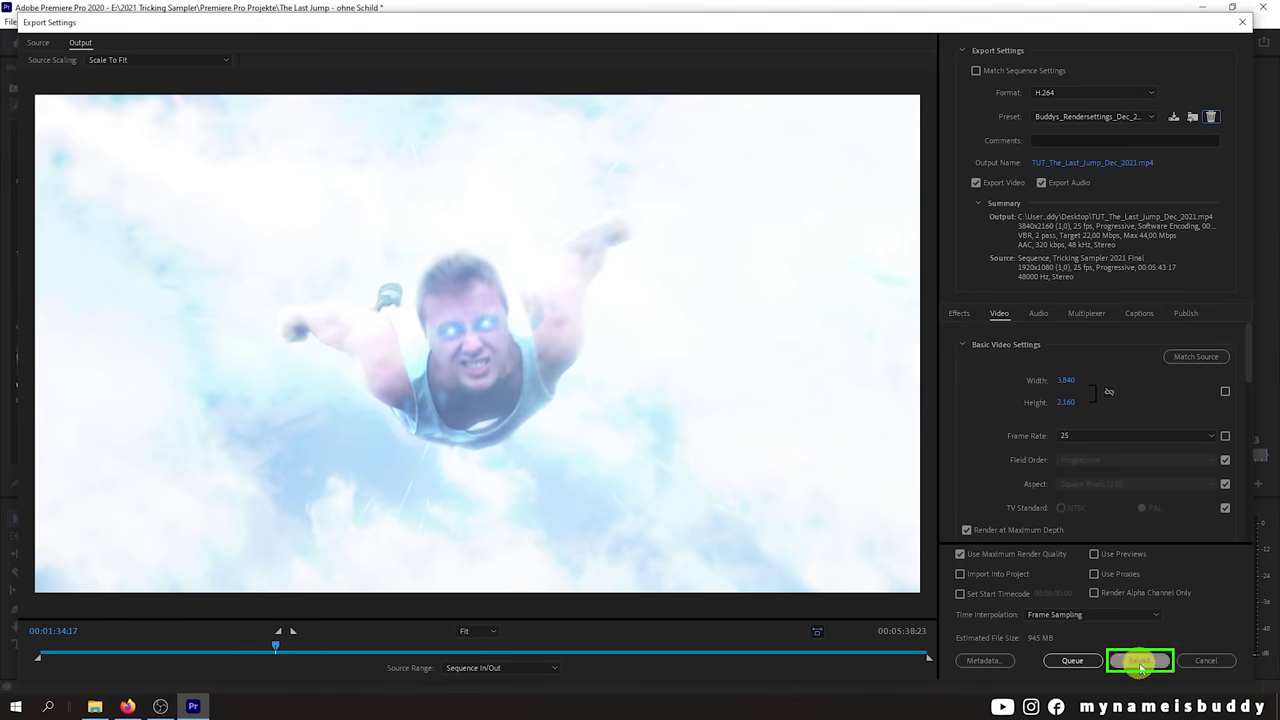
Step: Export the sequence directly with the 4K H.264 settings
click(1140, 665)
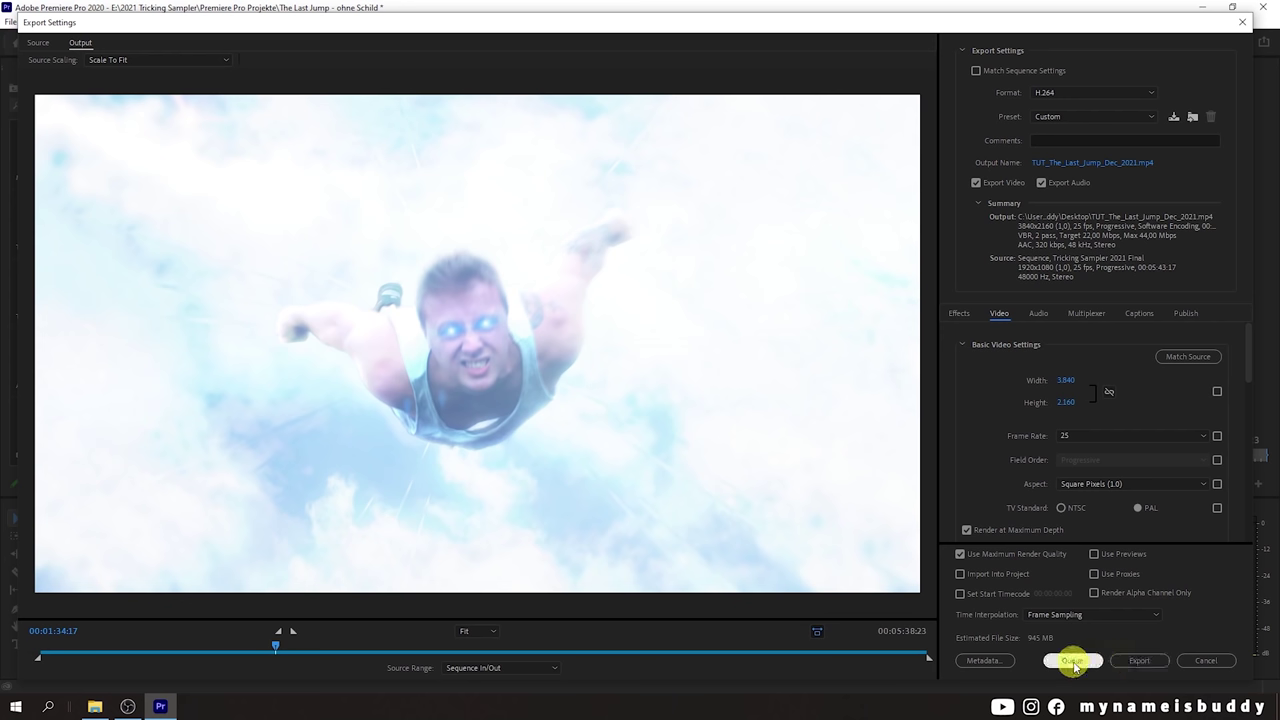
Step: Queue the sequence in Media Encoder as an H.264 job, then minimize Media Encoder
click(1073, 662)
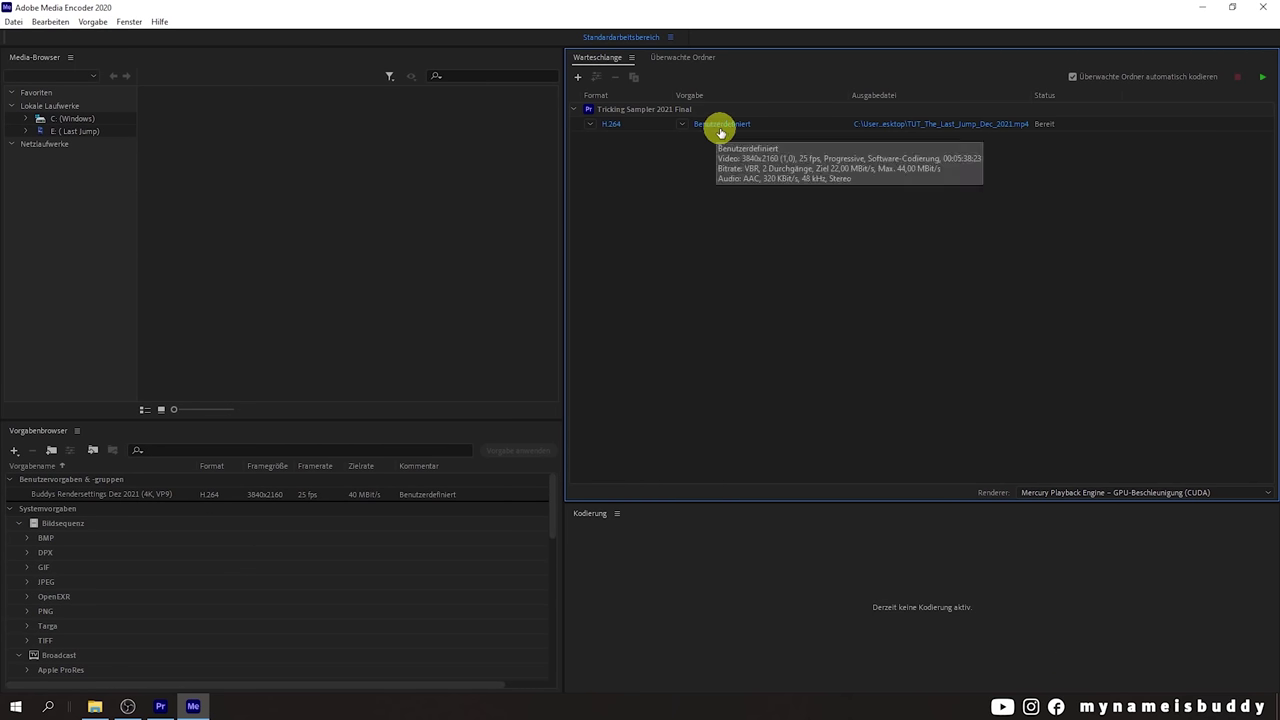
click(1208, 6)
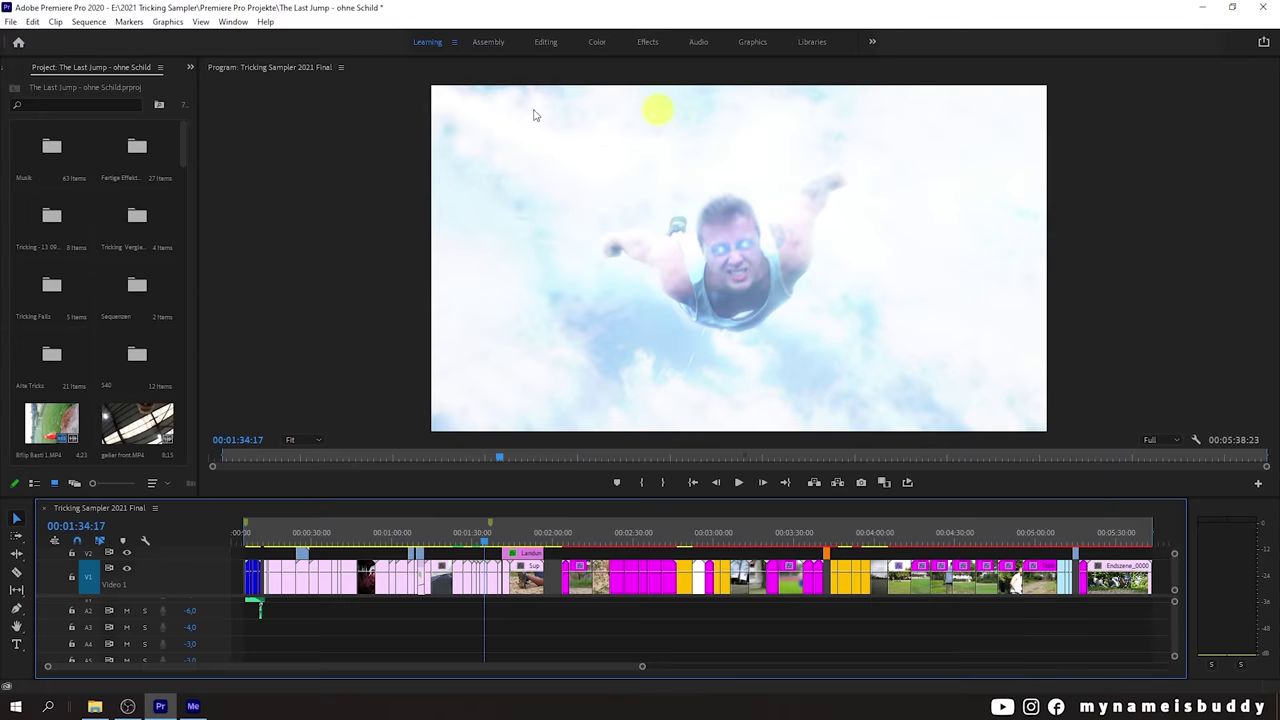
Step: Reopen the sequence's export settings and scrub the preview back to the airplane shot
click(12, 21)
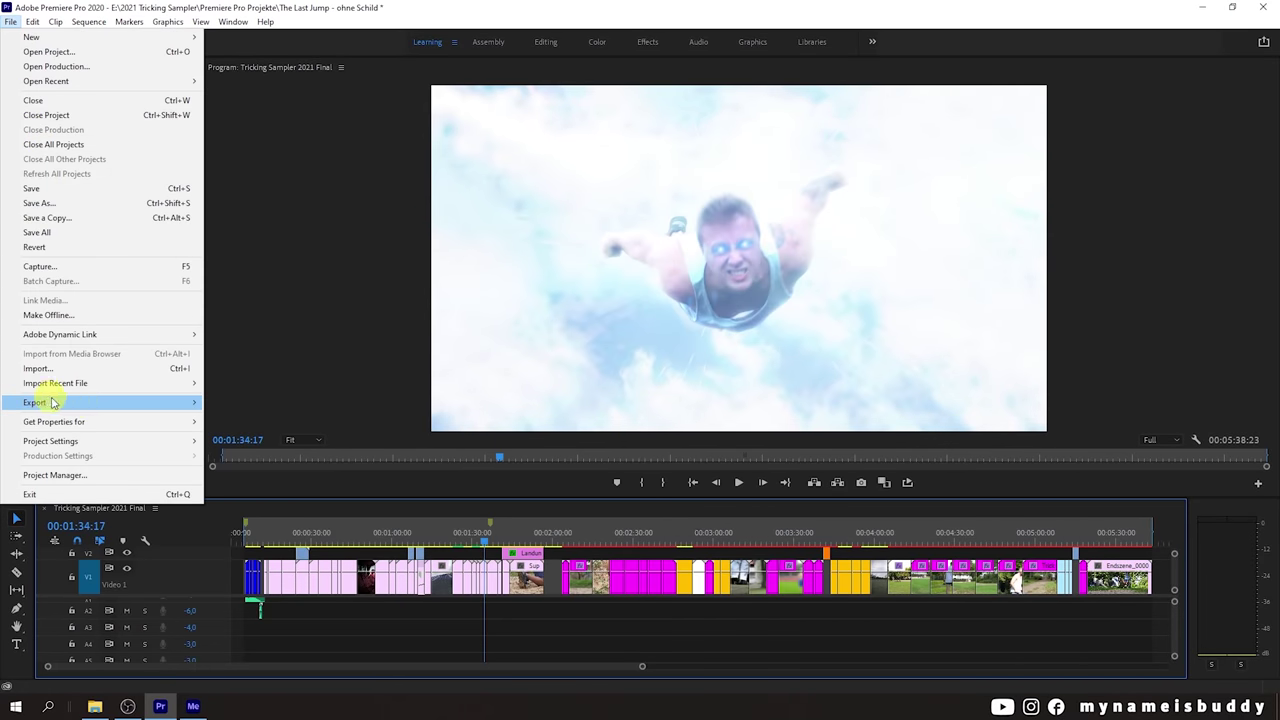
mouse_move(53, 402)
click(245, 403)
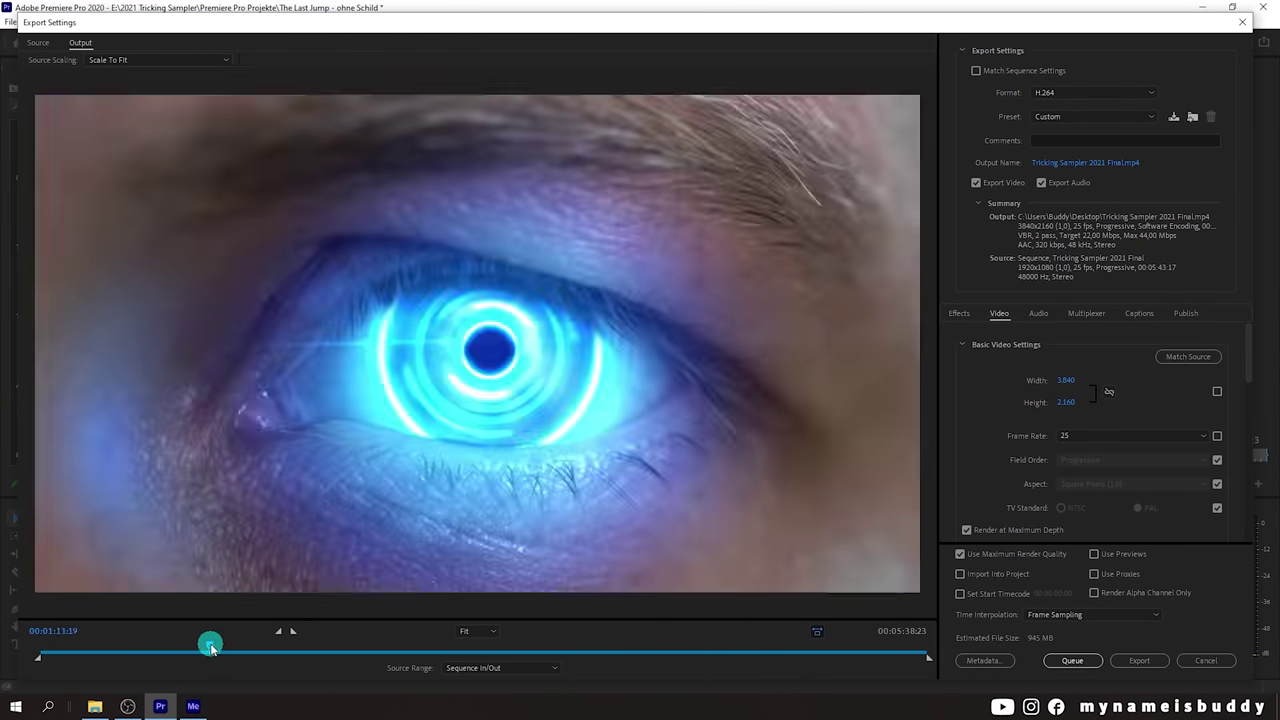
drag(281, 647, 193, 647)
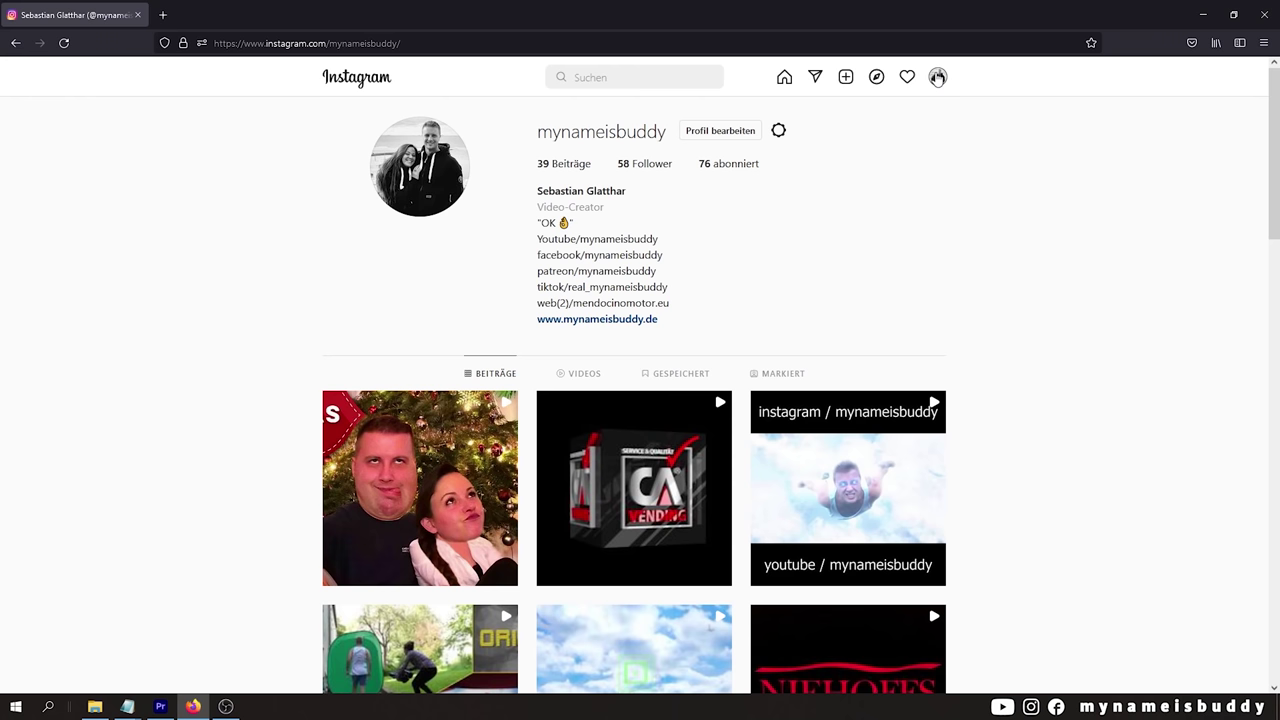
Step: Open the Instagram post 'The Last Jump - Before And After' and skip ahead to 0:44
scroll(830, 270, down, 2)
scroll(826, 277, down, 2)
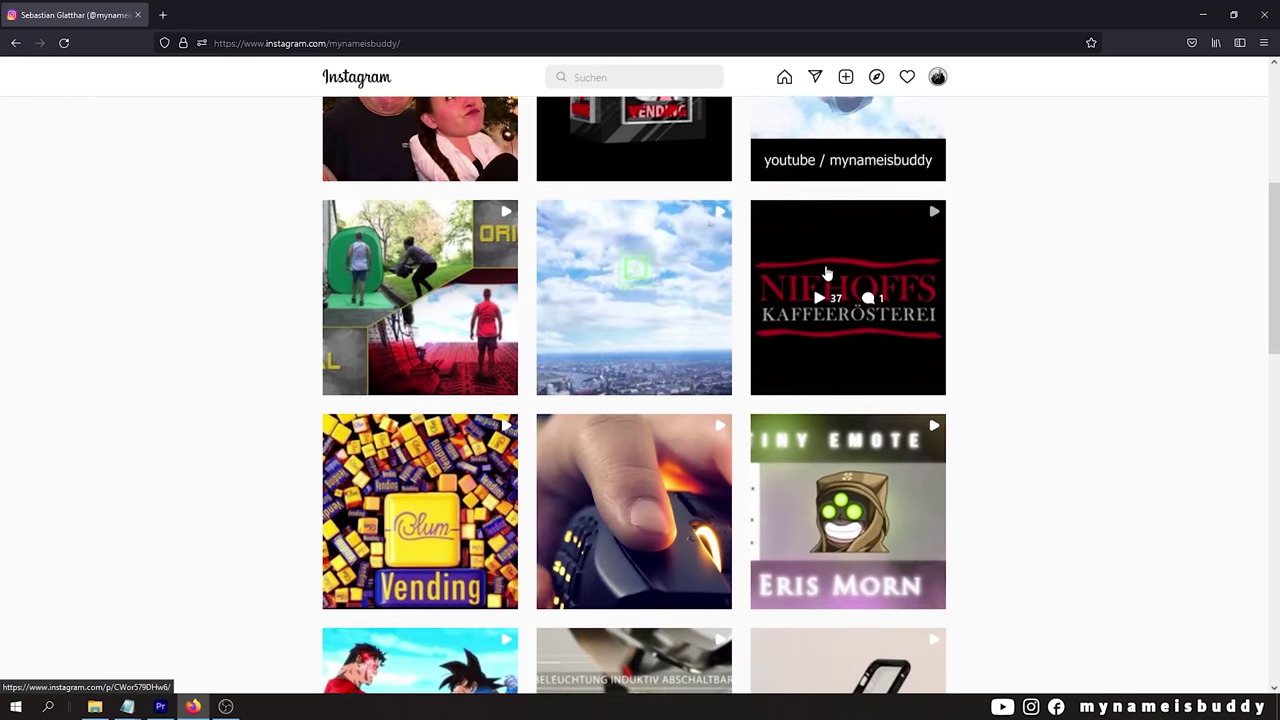
click(372, 264)
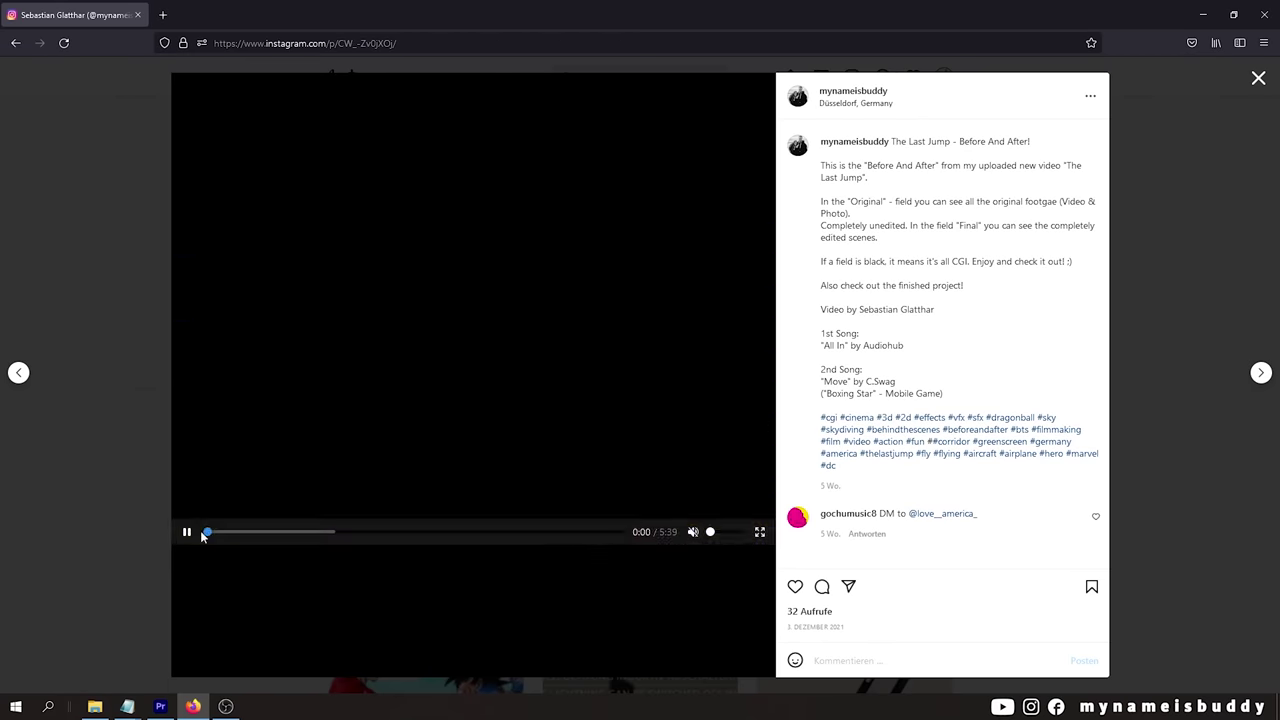
click(232, 532)
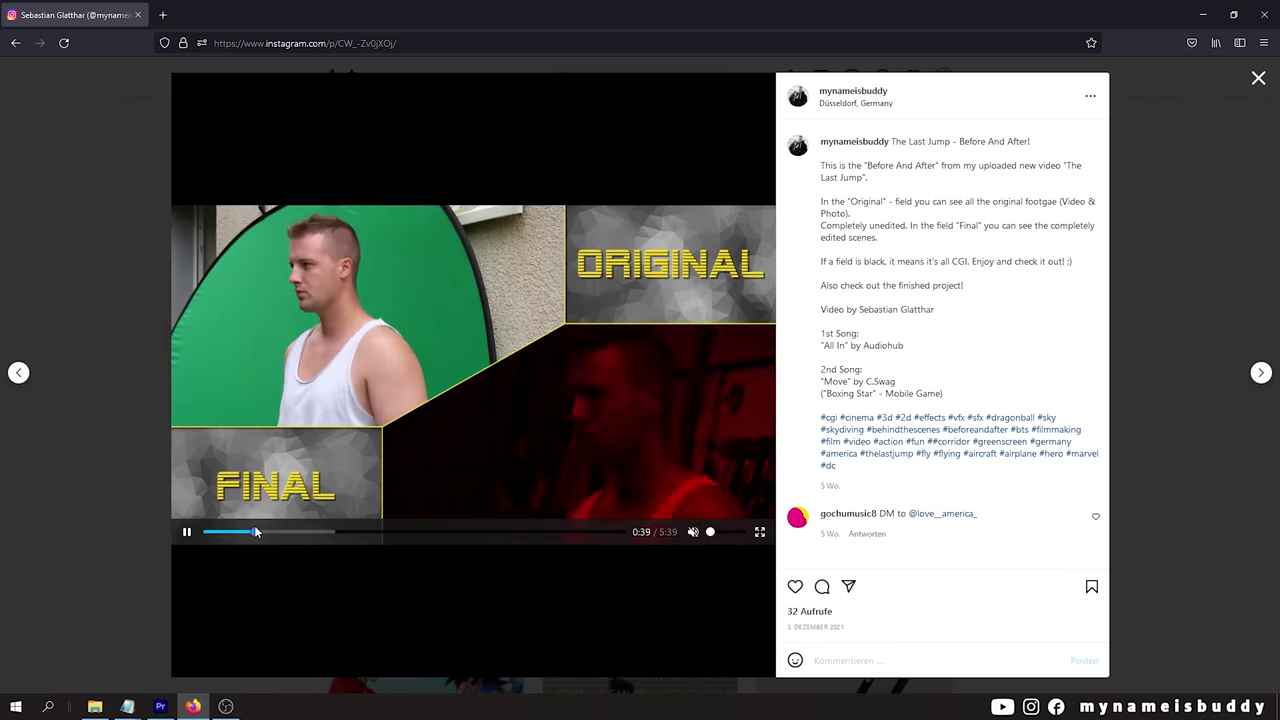
click(260, 531)
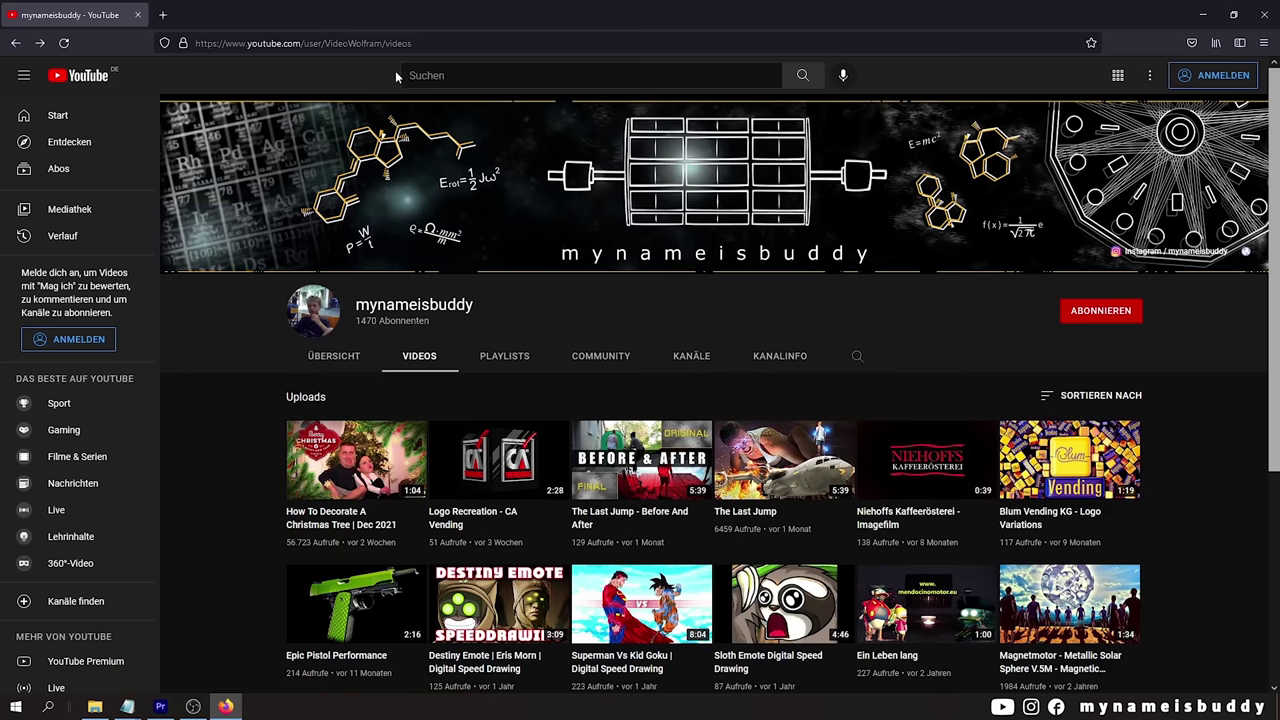
Step: Search YouTube for 'instagram and facebook video compression' and scroll through the results
text(instagra)
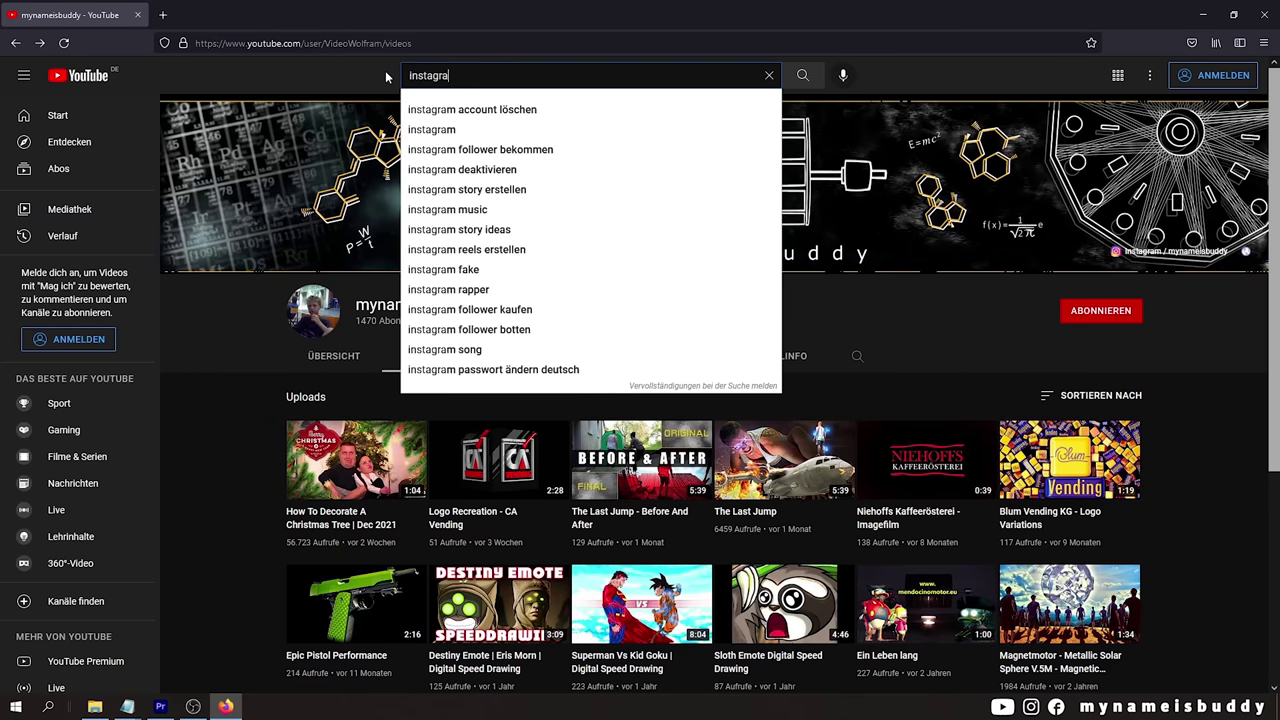
text(m and facebook video compression)
key(Return)
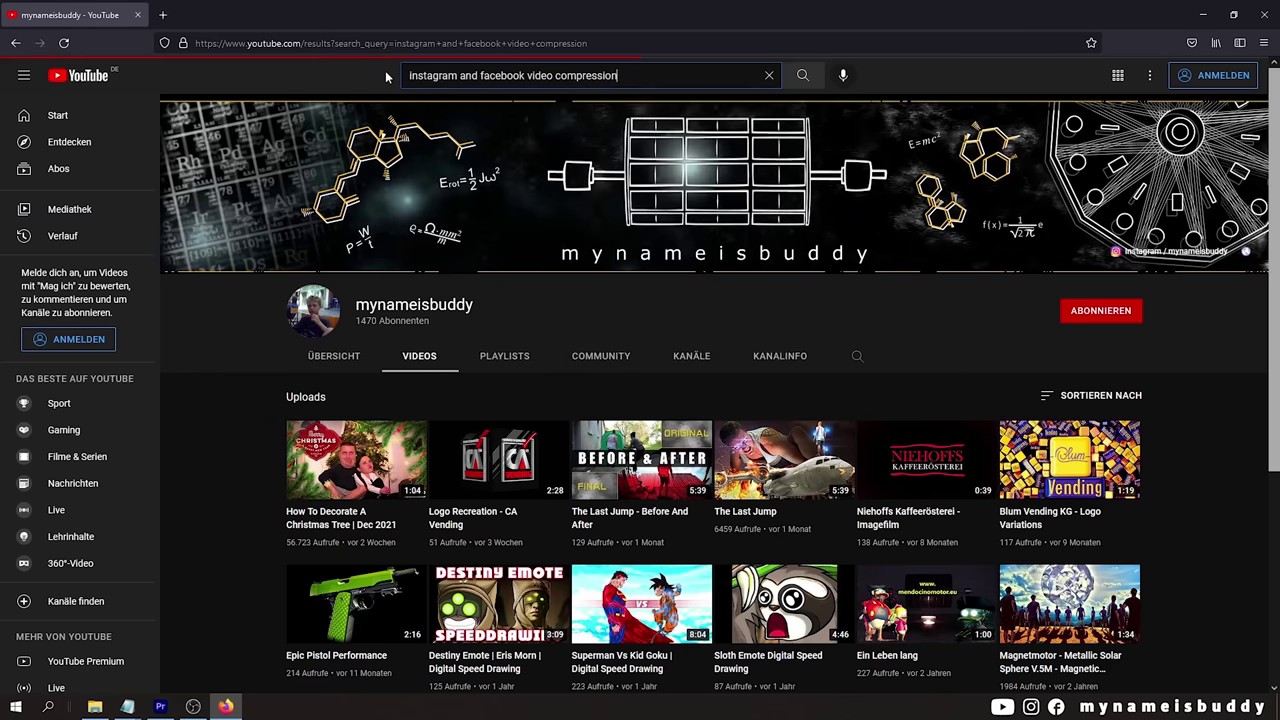
scroll(640, 400, down, 2)
scroll(640, 400, down, 1)
scroll(640, 400, down, 1)
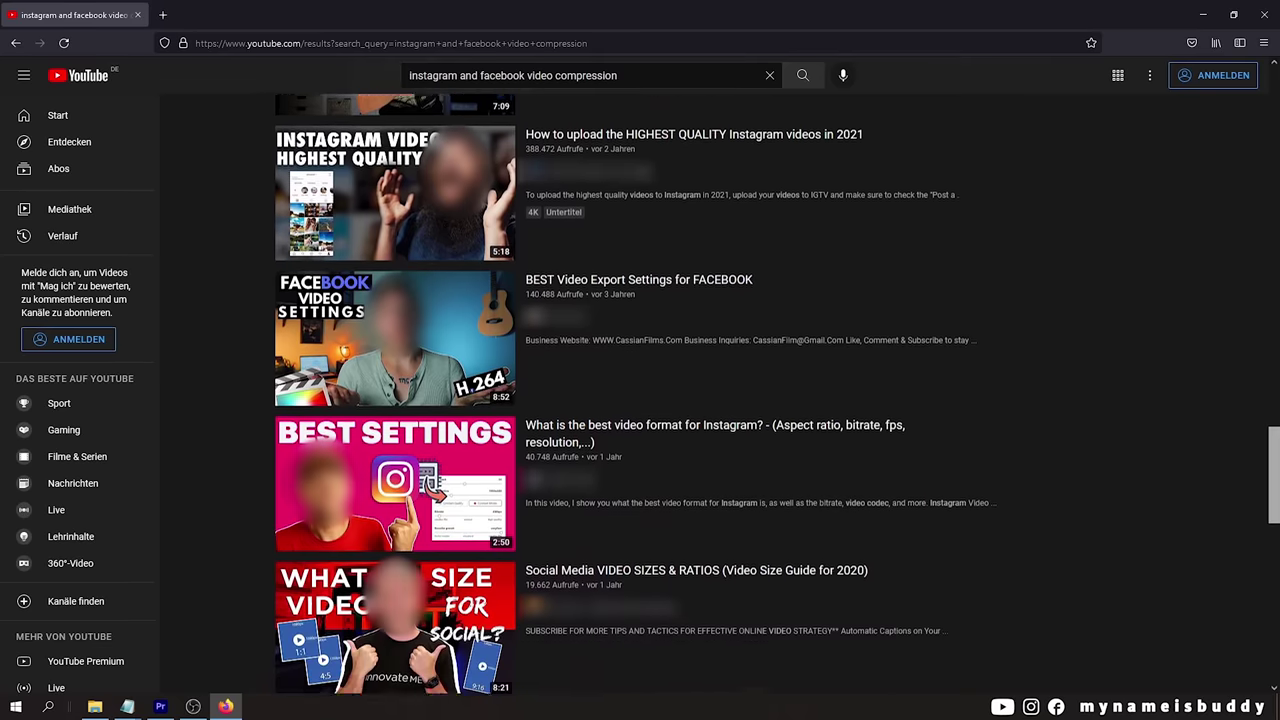
scroll(640, 400, down, 1)
scroll(640, 400, down, 1)
scroll(635, 394, down, 1)
scroll(635, 394, down, 1)
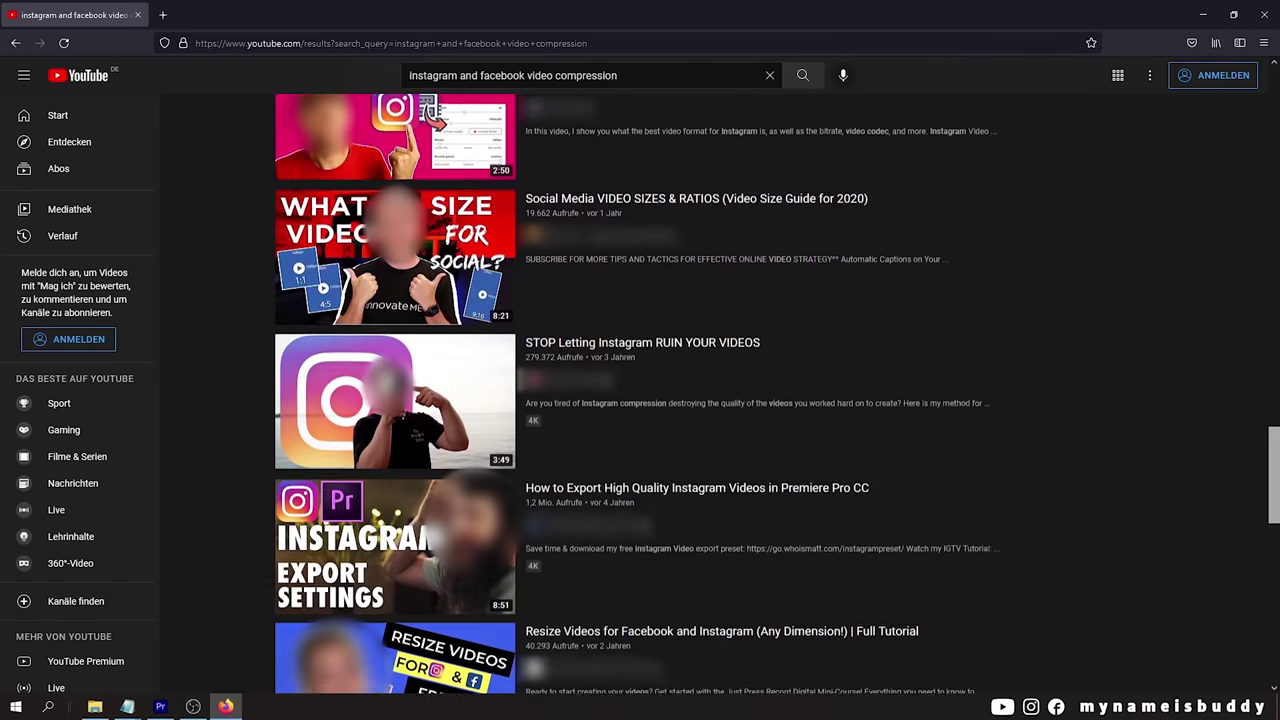
scroll(635, 394, down, 1)
scroll(635, 394, down, 1)
scroll(640, 400, down, 1)
scroll(640, 400, down, 1)
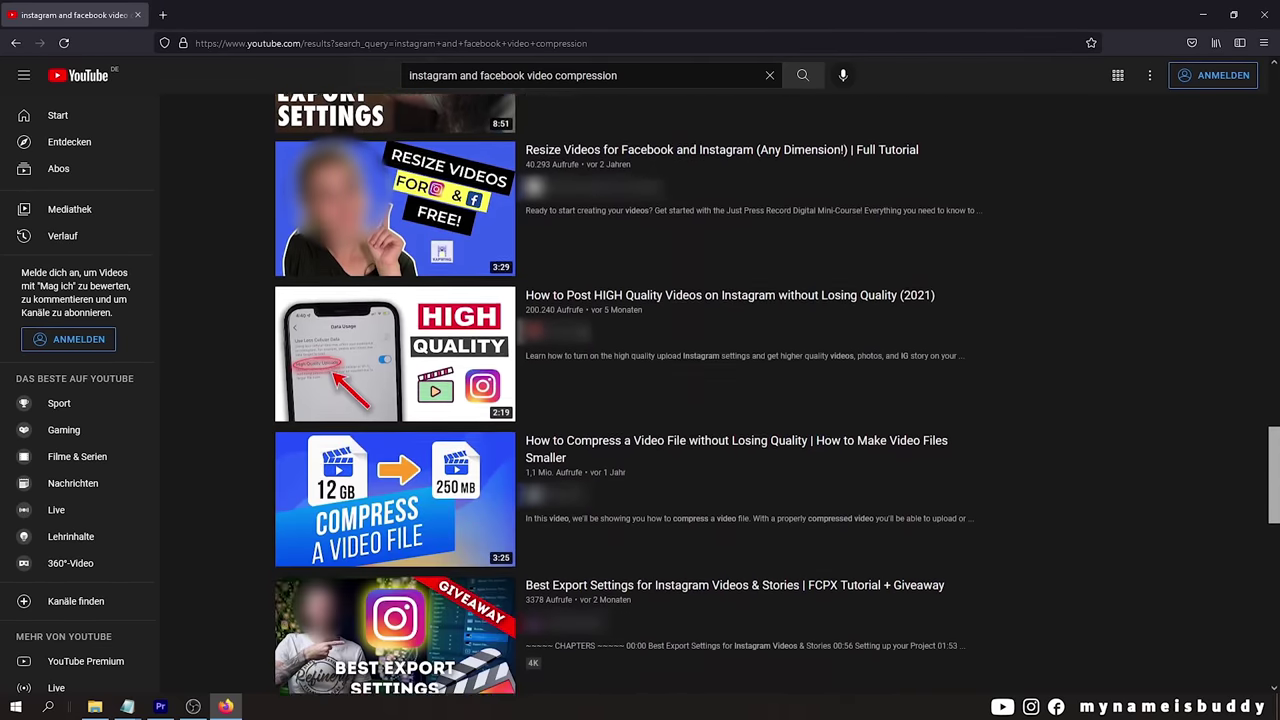